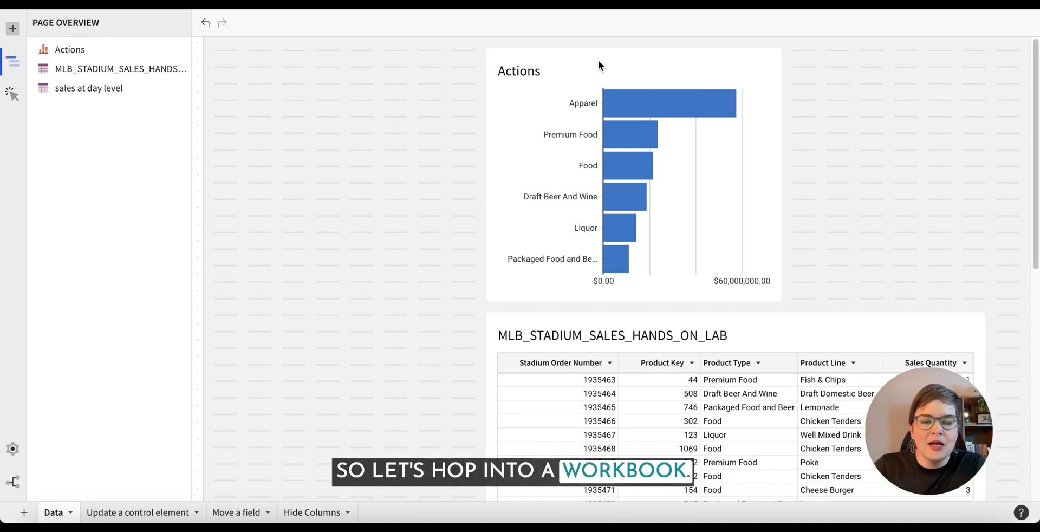
Step: Look over the Data page's Actions bar chart and MLB_STADIUM_SALES_HANDS_ON_LAB table
mouse_move(504, 89)
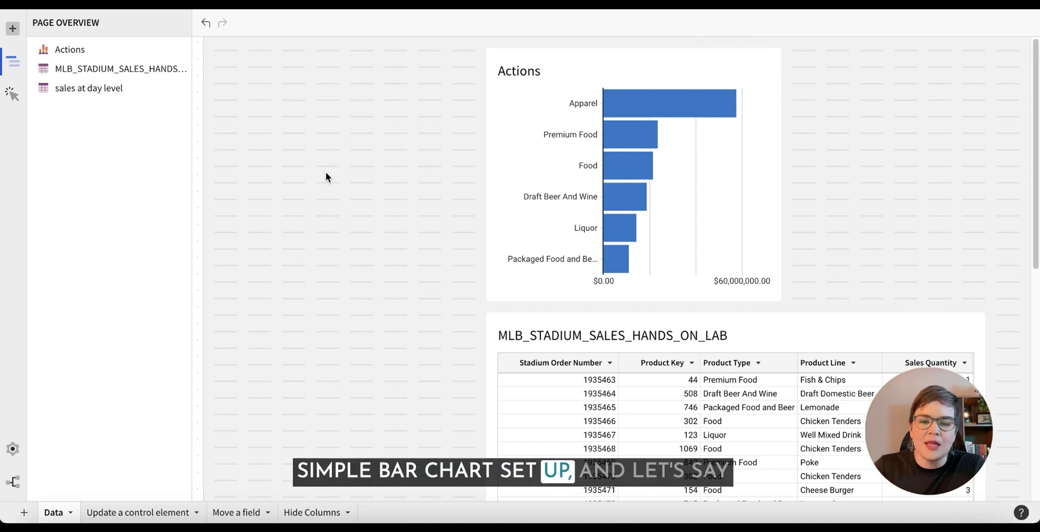
mouse_move(324, 176)
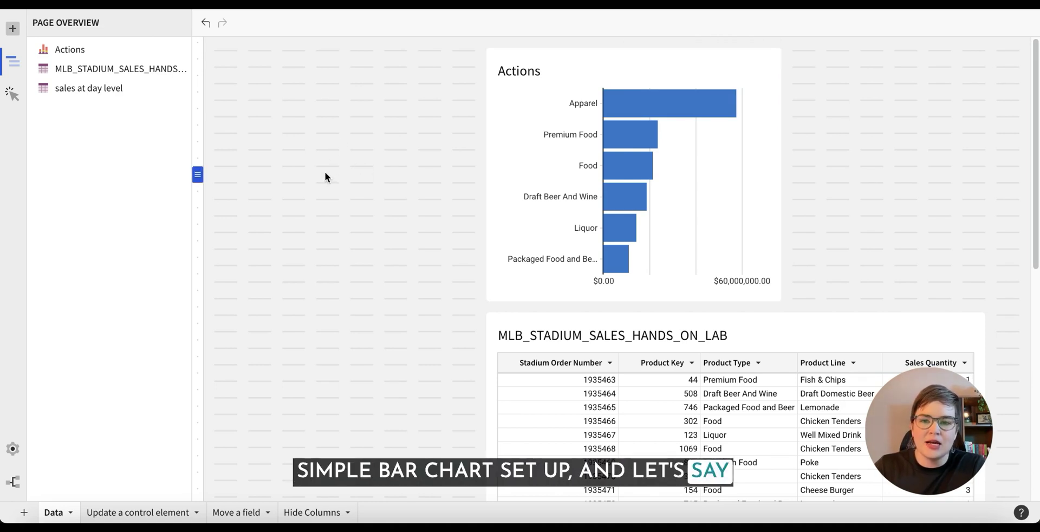
Step: Place a Click Me button on the Data page from the Add element list
click(13, 96)
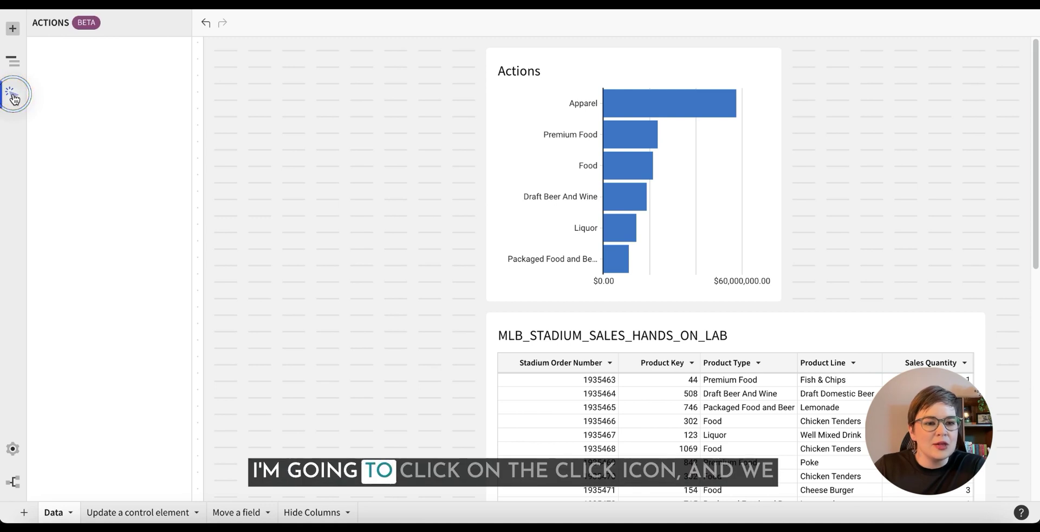
click(13, 29)
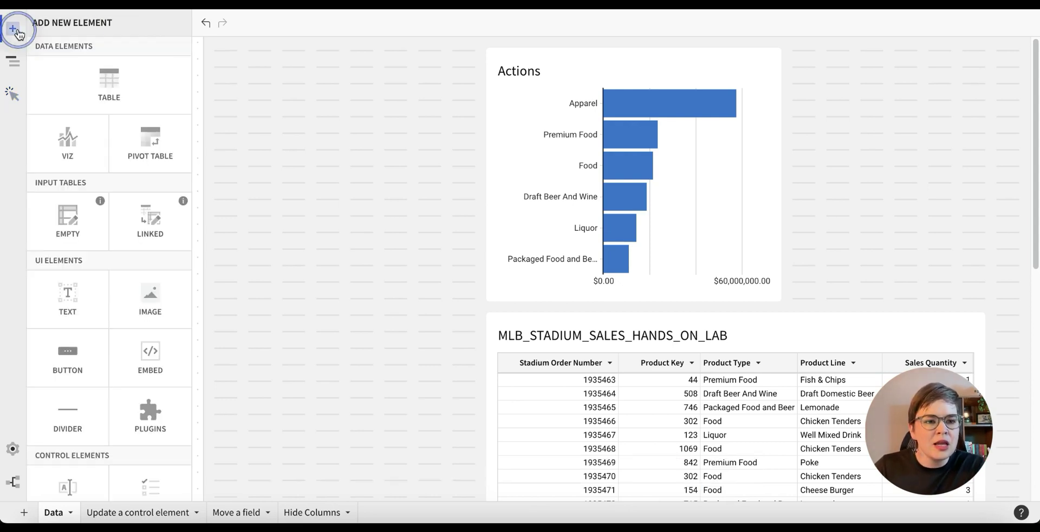
click(77, 346)
drag(77, 345, 283, 135)
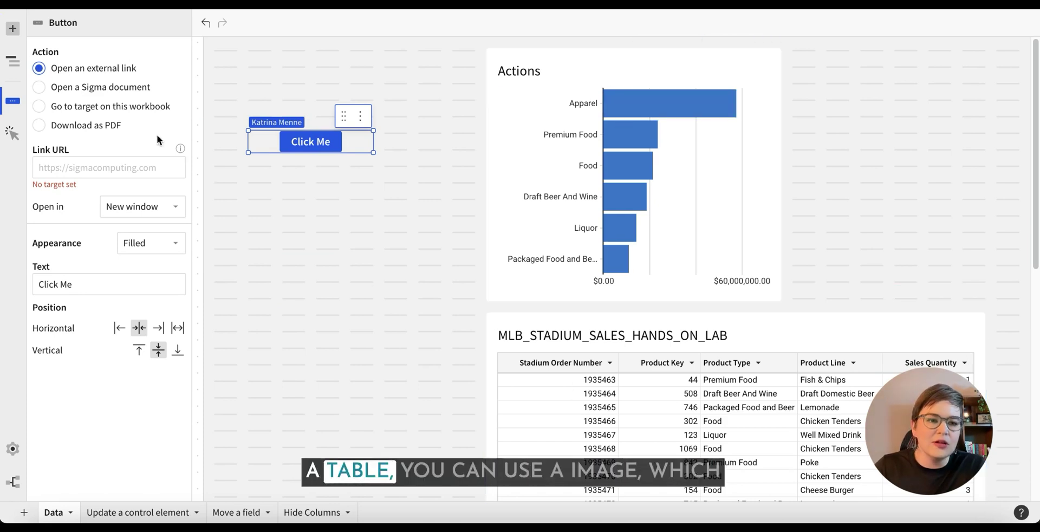
Step: Browse further elements, then show the new button's empty On click actions
click(12, 29)
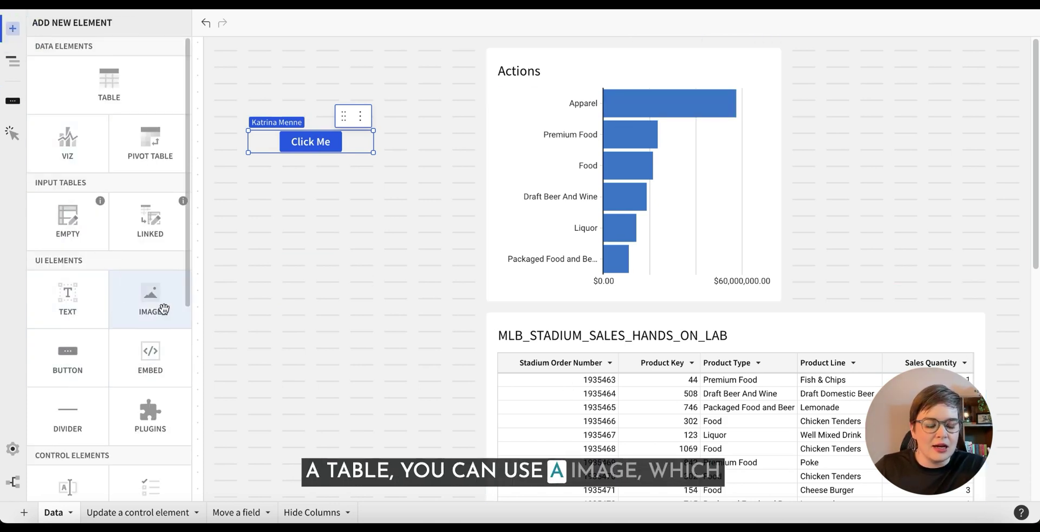
scroll(162, 310, down, 3)
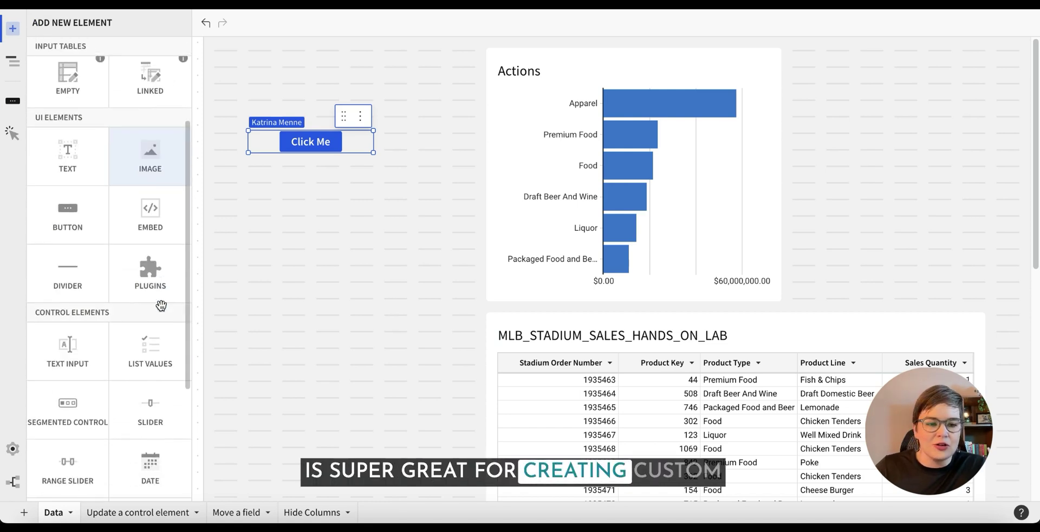
scroll(161, 304, down, 4)
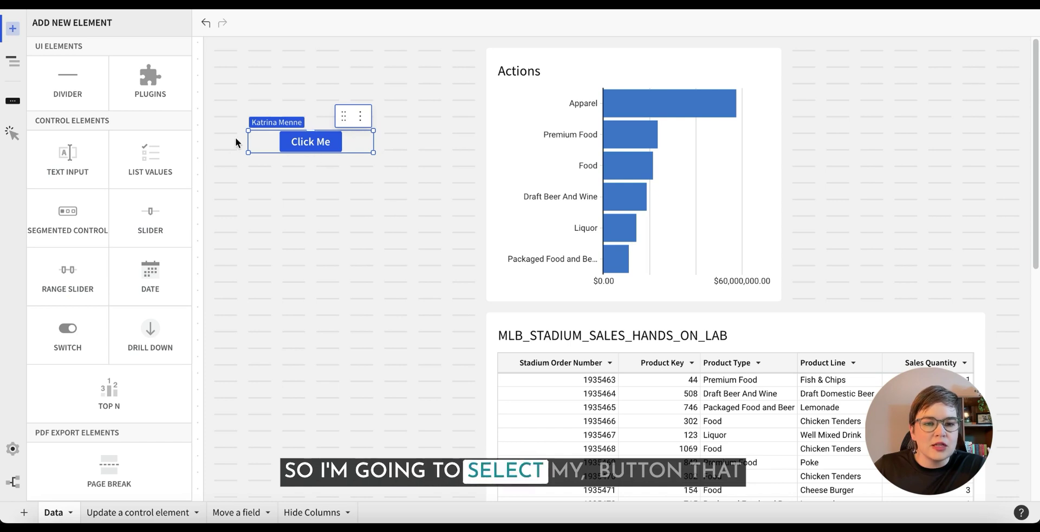
click(13, 133)
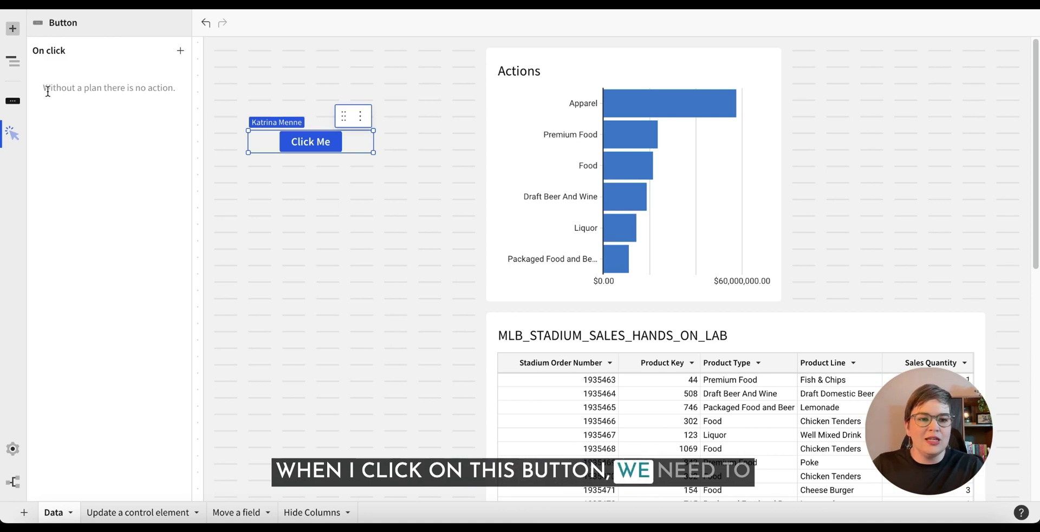
Step: Add an on-click action to the button and list the available action types
click(181, 52)
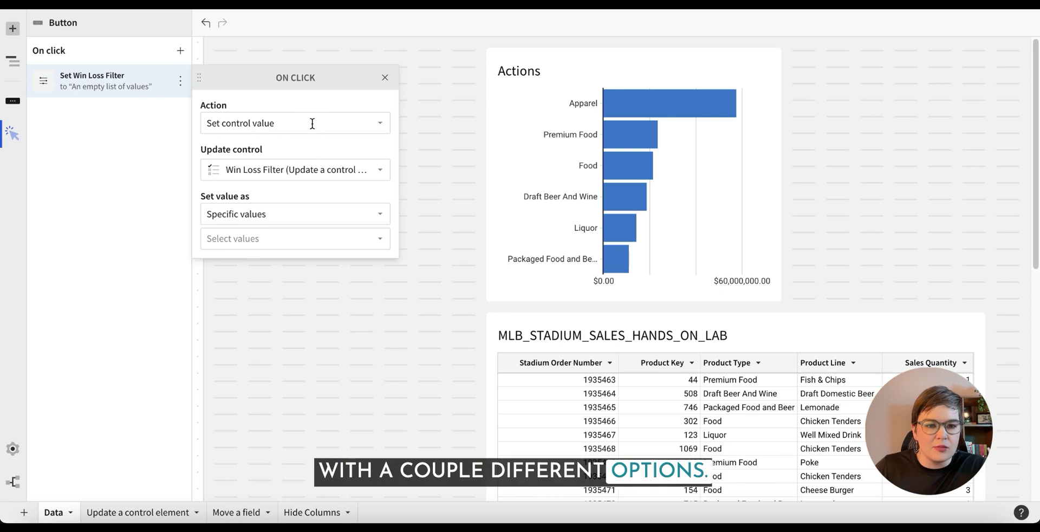
click(255, 124)
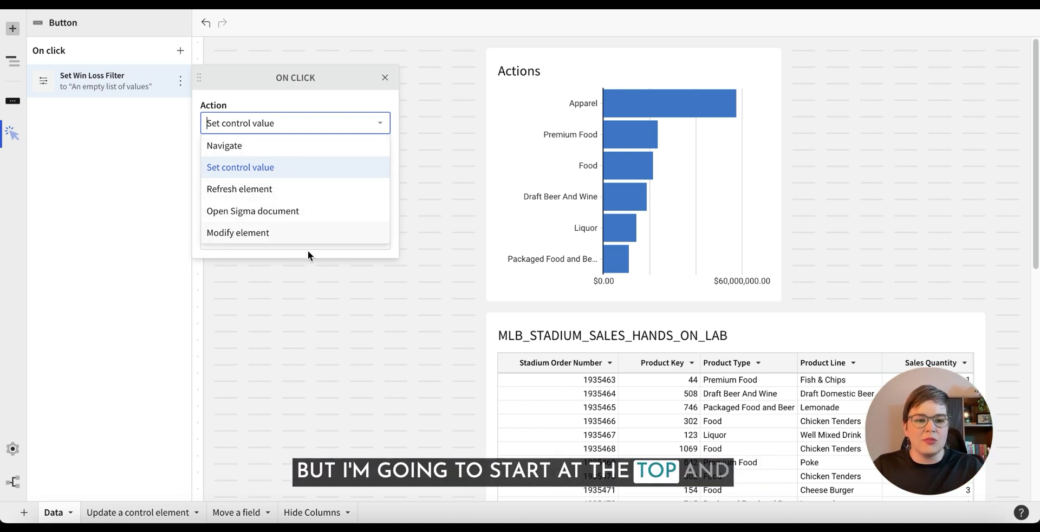
click(305, 146)
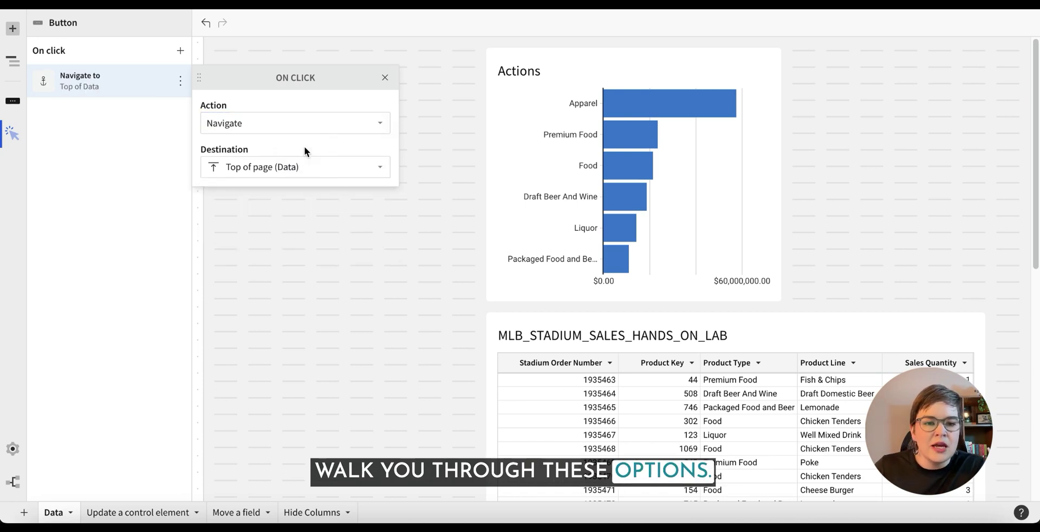
click(324, 169)
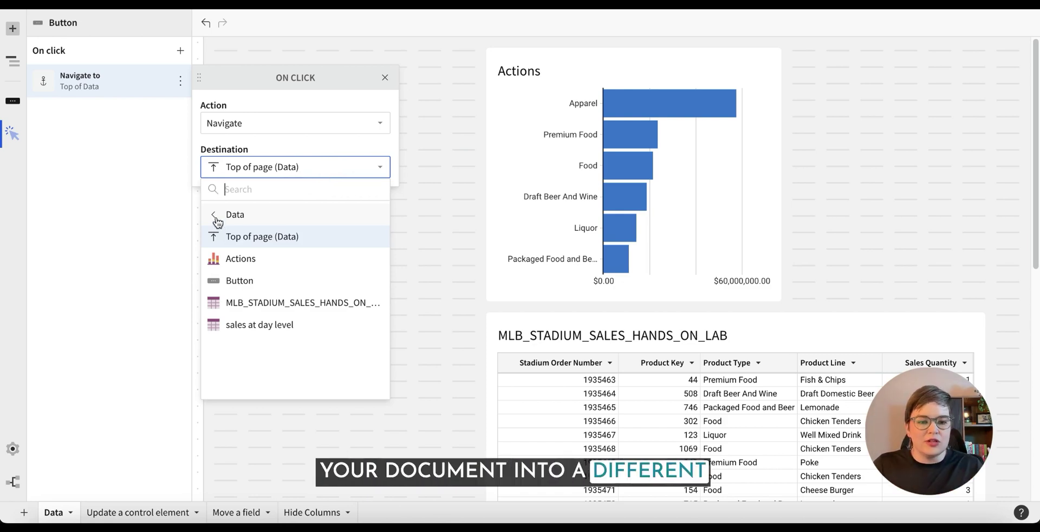
click(215, 217)
click(320, 152)
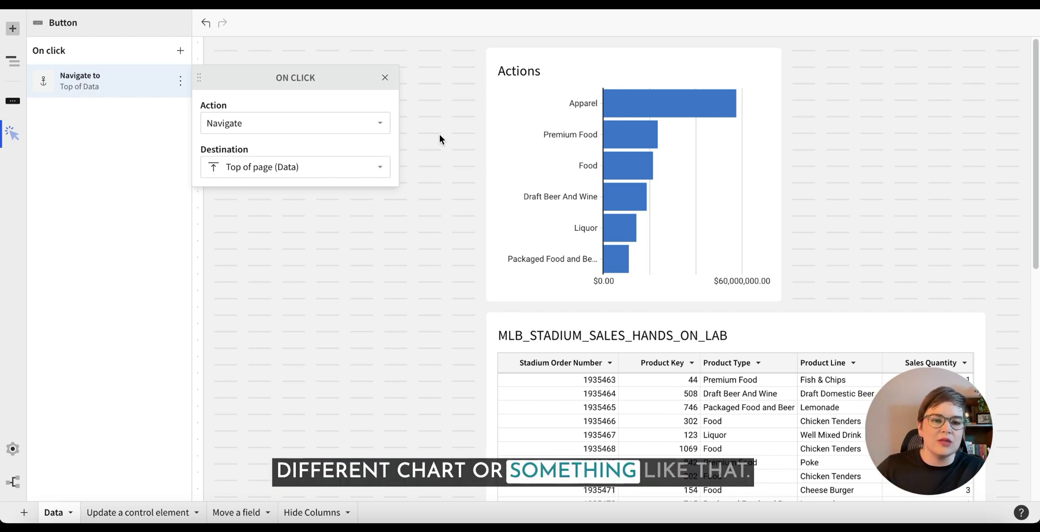
click(318, 123)
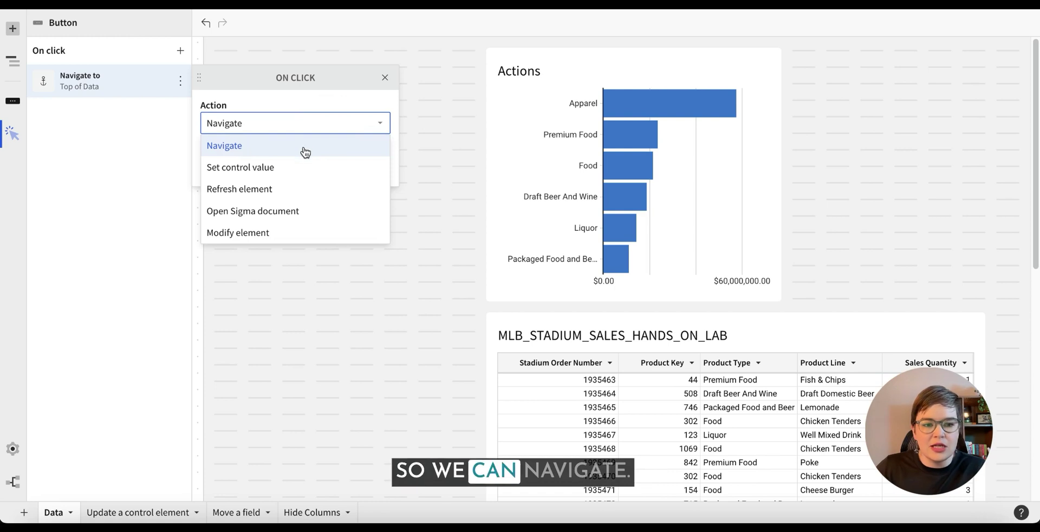
Step: Make the action set the Win Loss Filter value and review its setting options
click(282, 175)
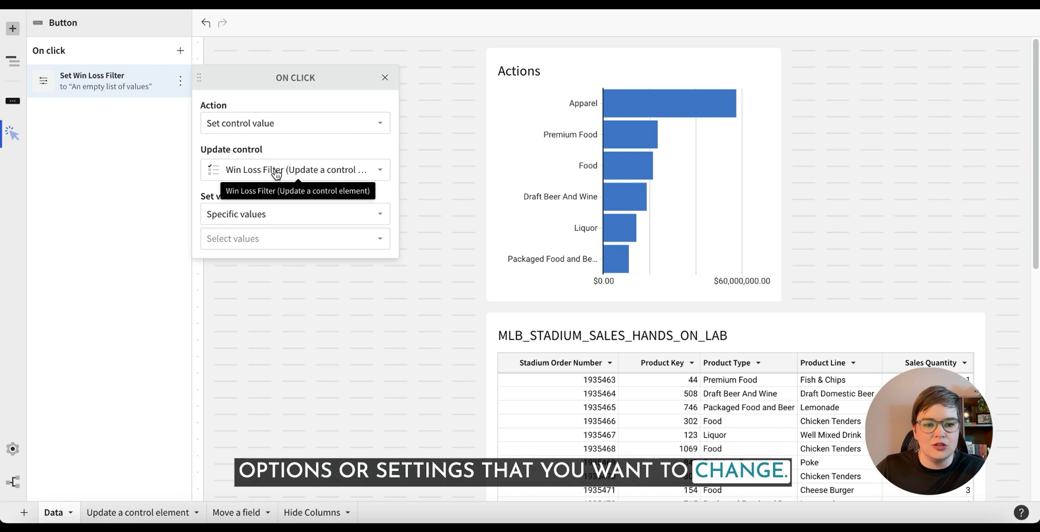
click(225, 214)
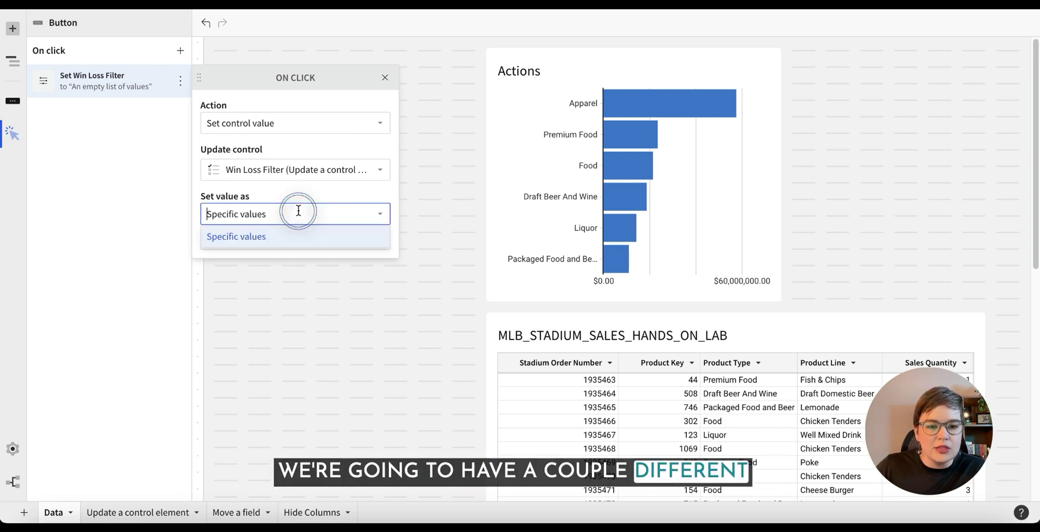
click(302, 172)
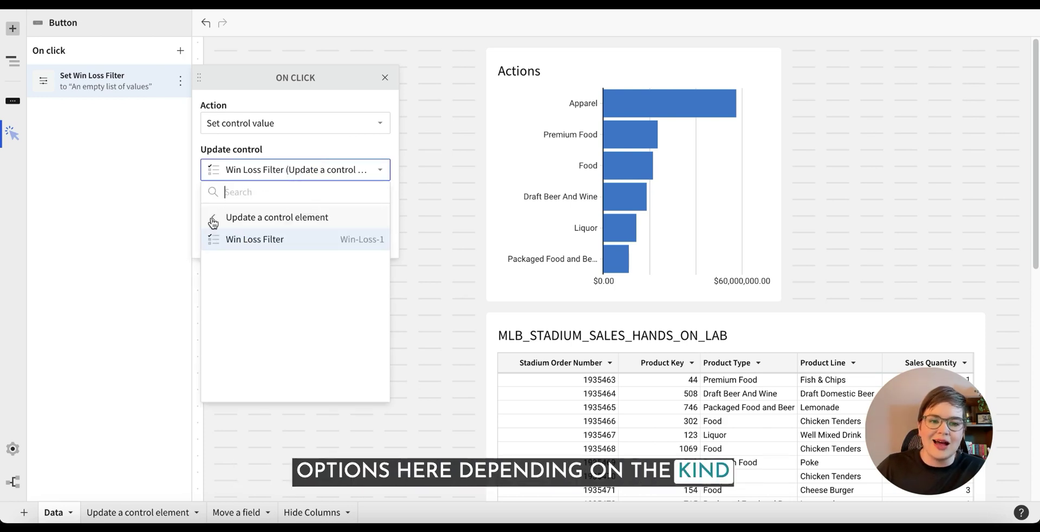
click(317, 149)
click(297, 214)
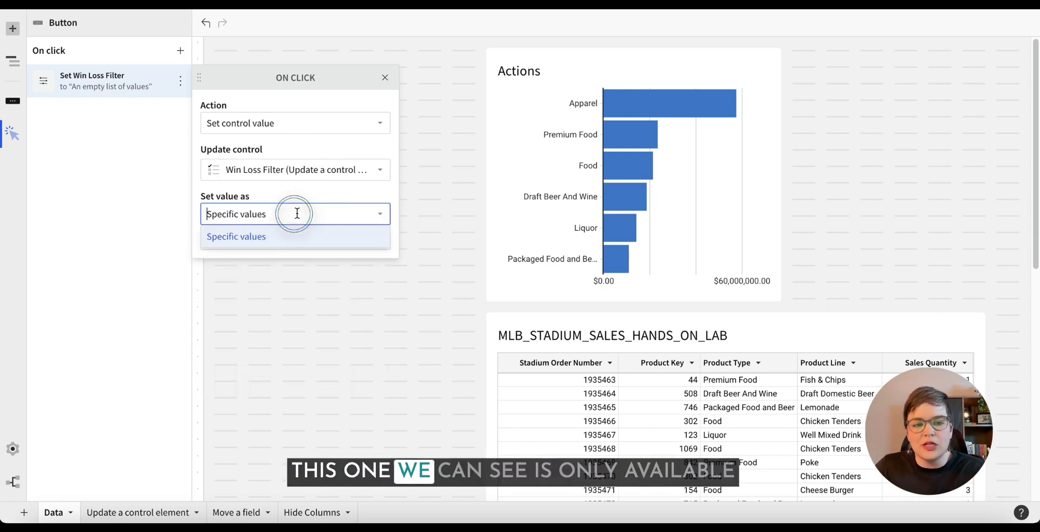
Step: Choose specific values, browse the value list without selecting any, and list action types
click(259, 238)
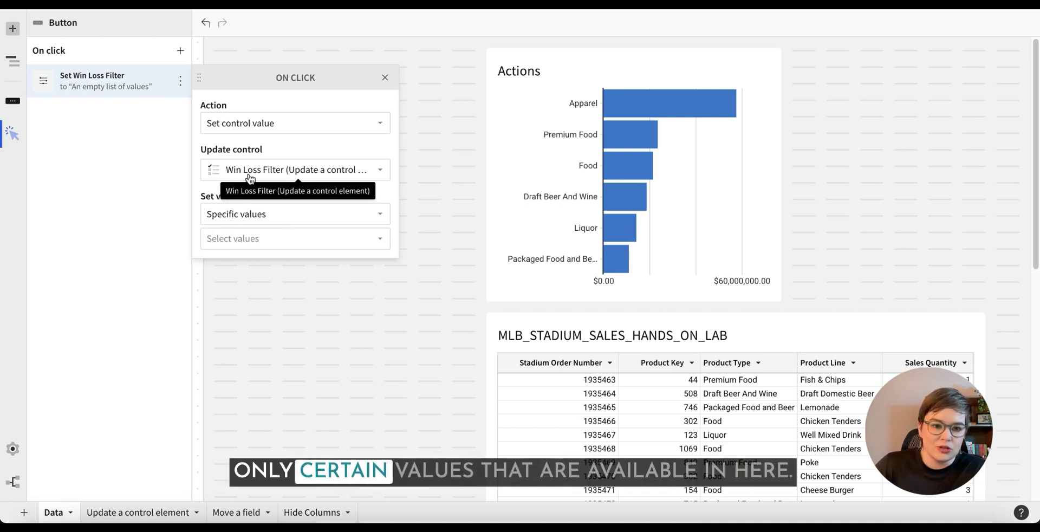
click(269, 243)
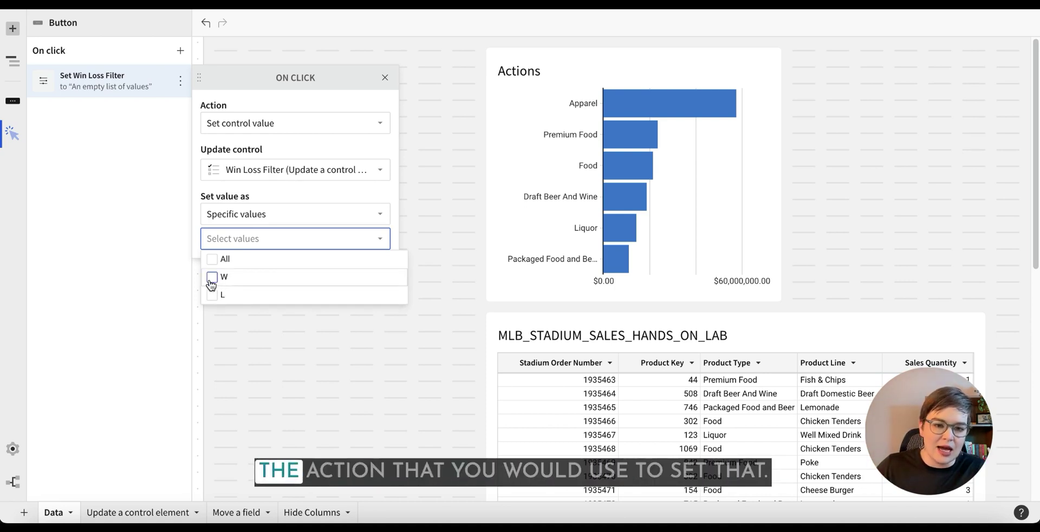
click(342, 193)
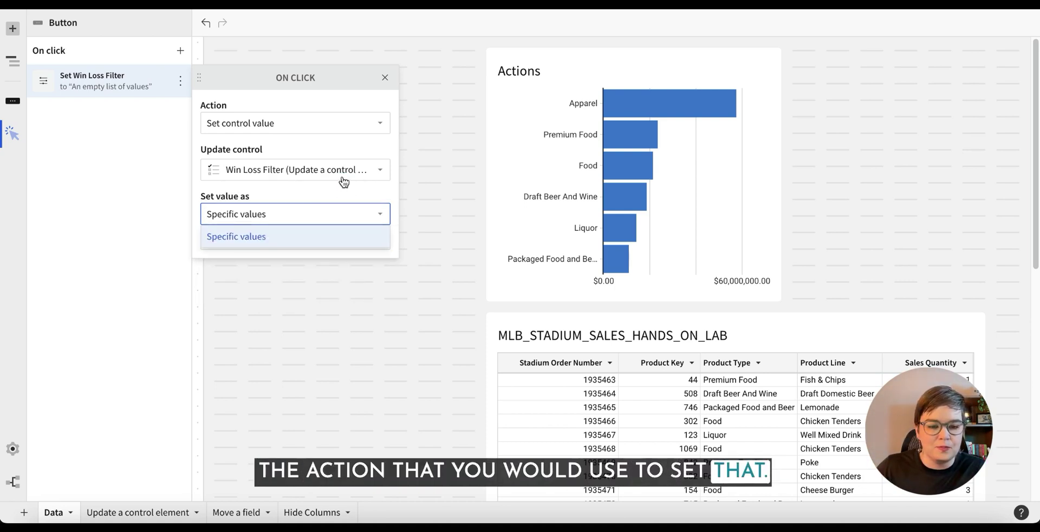
click(325, 123)
Step: Try Refresh element, browsing refreshable elements without choosing one
click(293, 191)
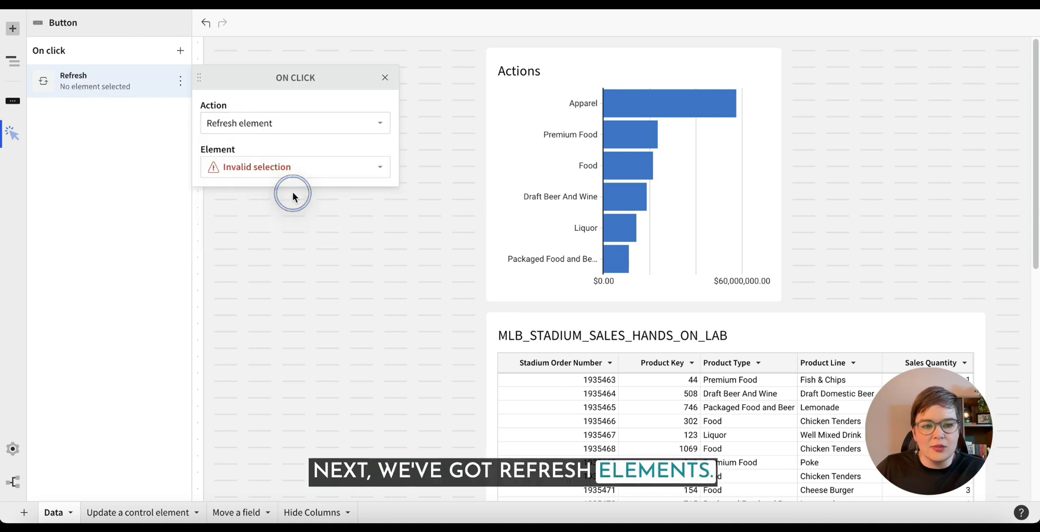
click(275, 168)
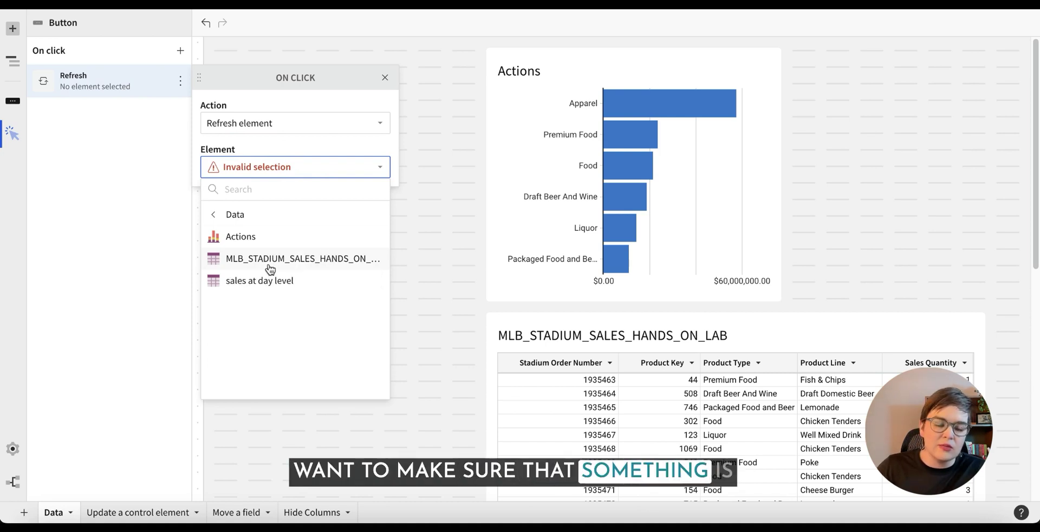
click(327, 147)
click(330, 123)
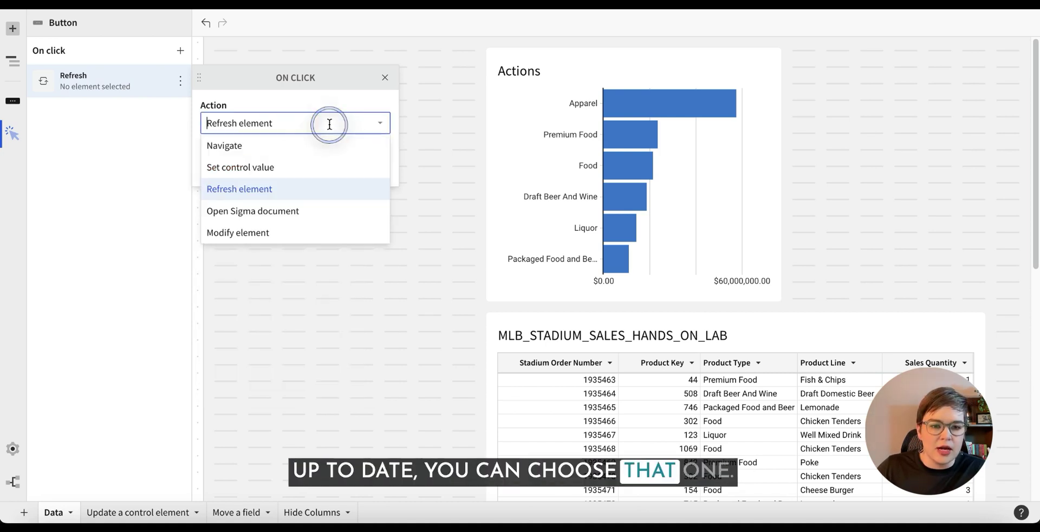
Step: Try opening another Sigma document in the same window, then switch to Modify element
click(295, 209)
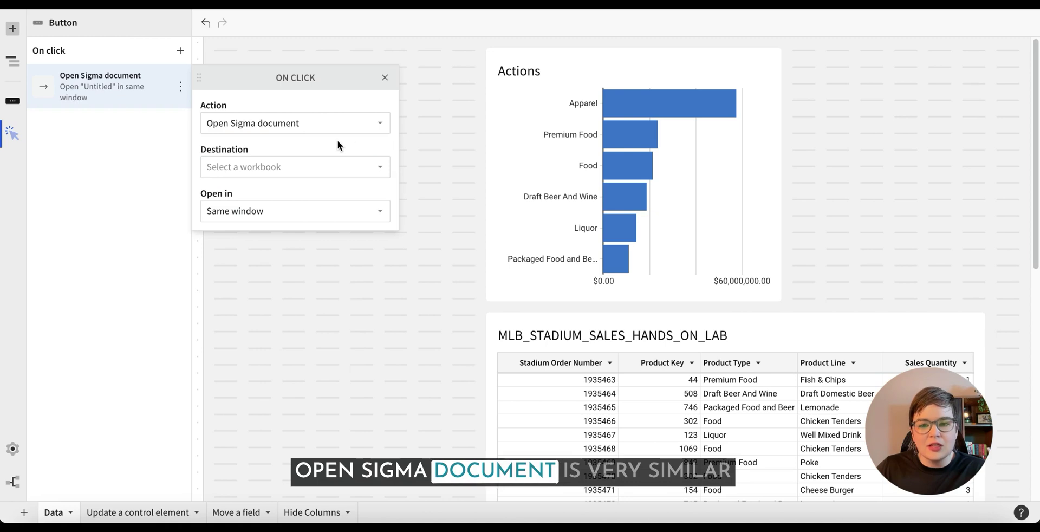
click(273, 168)
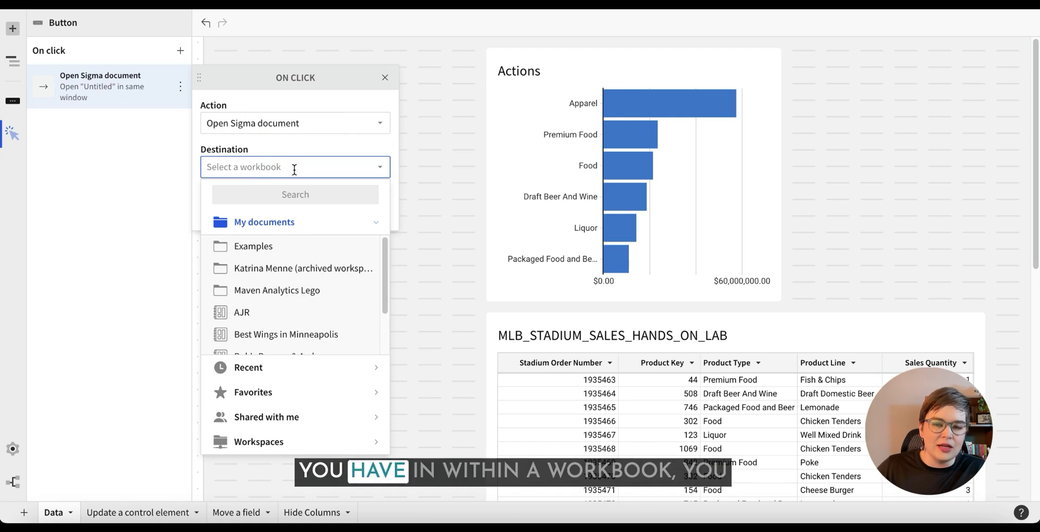
click(324, 155)
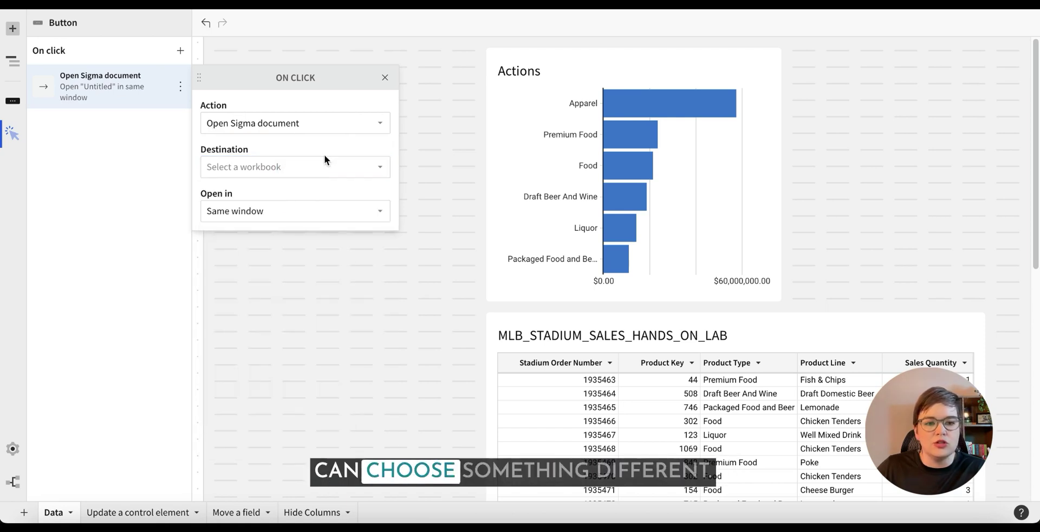
click(294, 207)
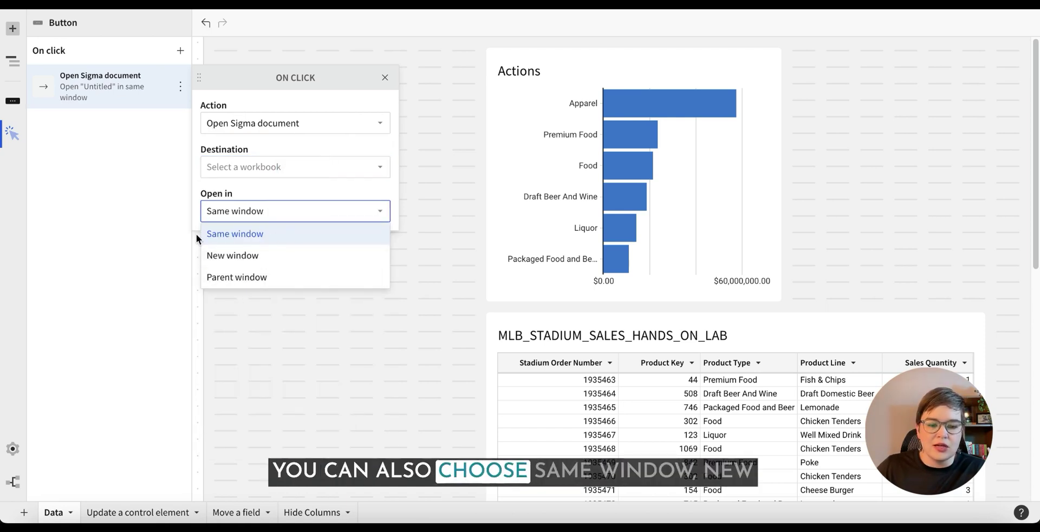
click(277, 186)
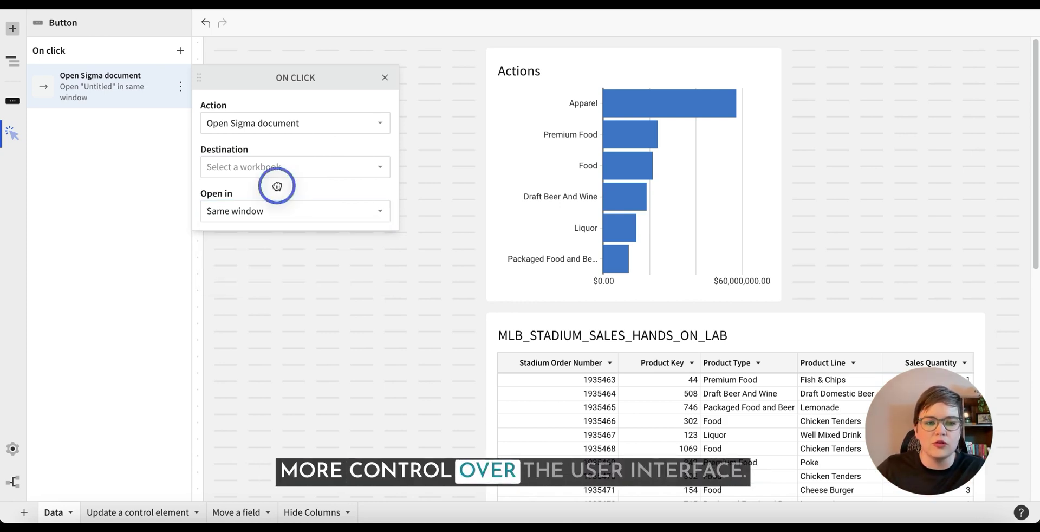
click(319, 120)
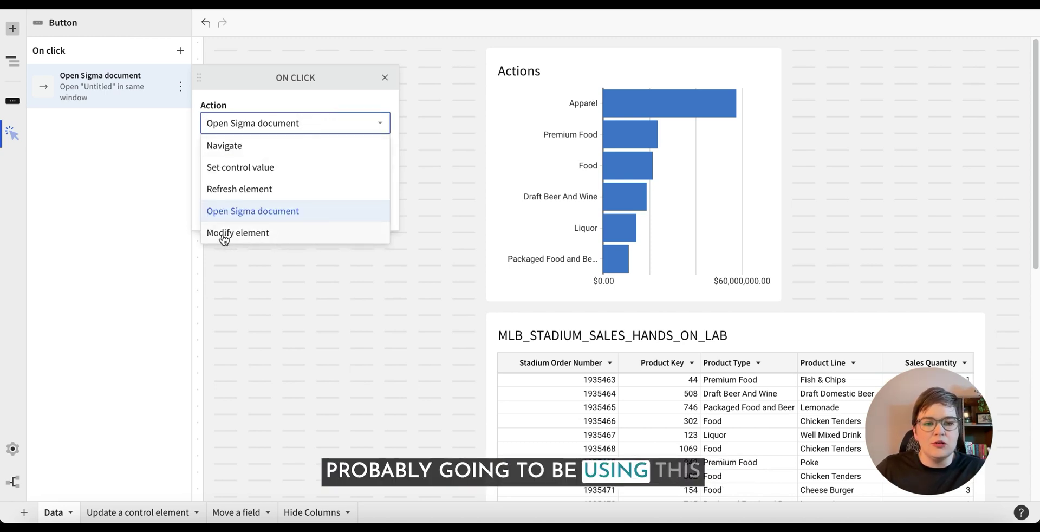
click(282, 235)
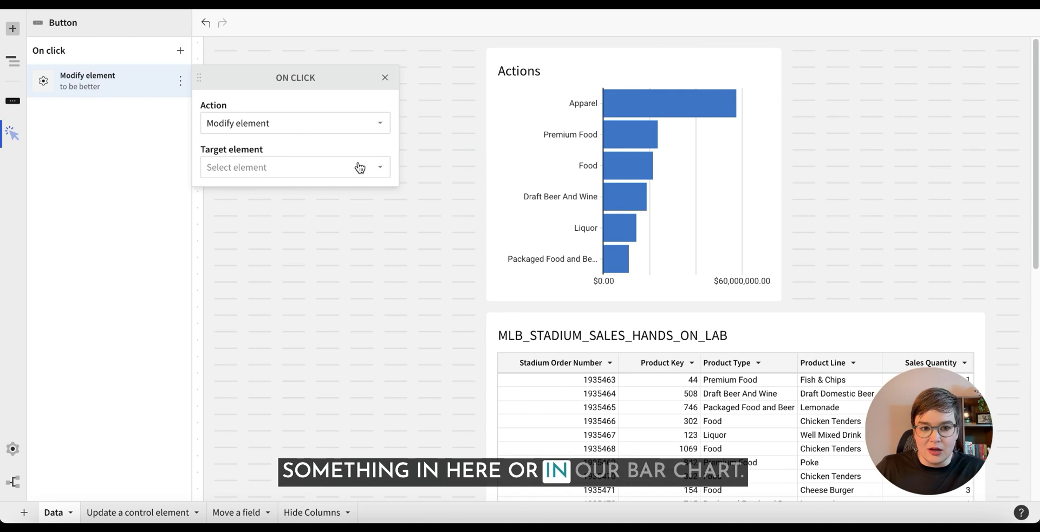
Step: Target the Actions bar chart and explore the Set axis scale modification
click(284, 171)
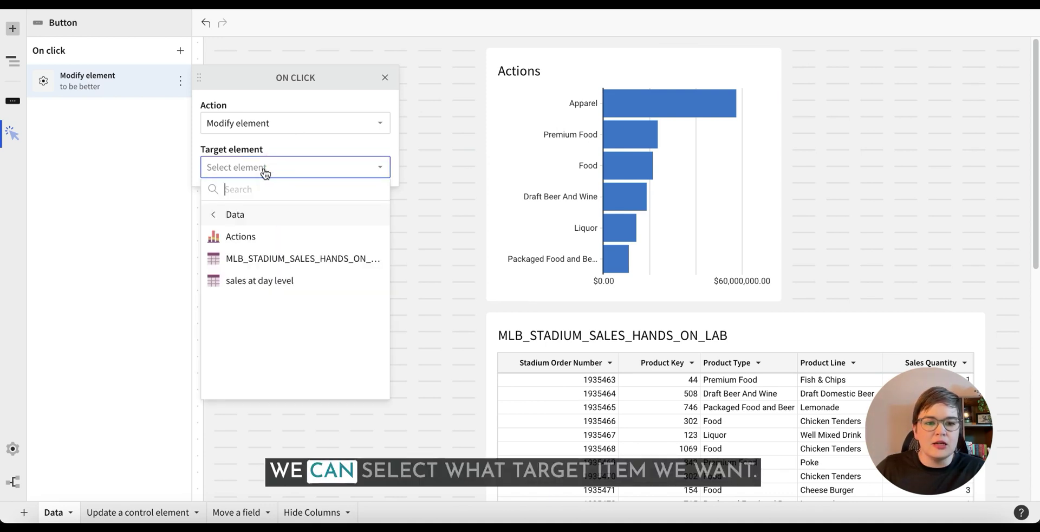
click(259, 239)
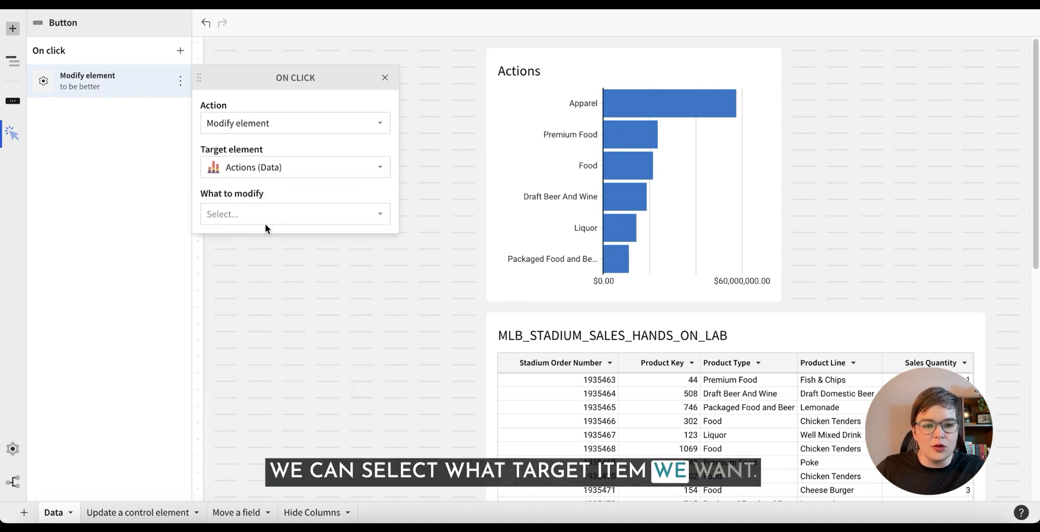
click(275, 215)
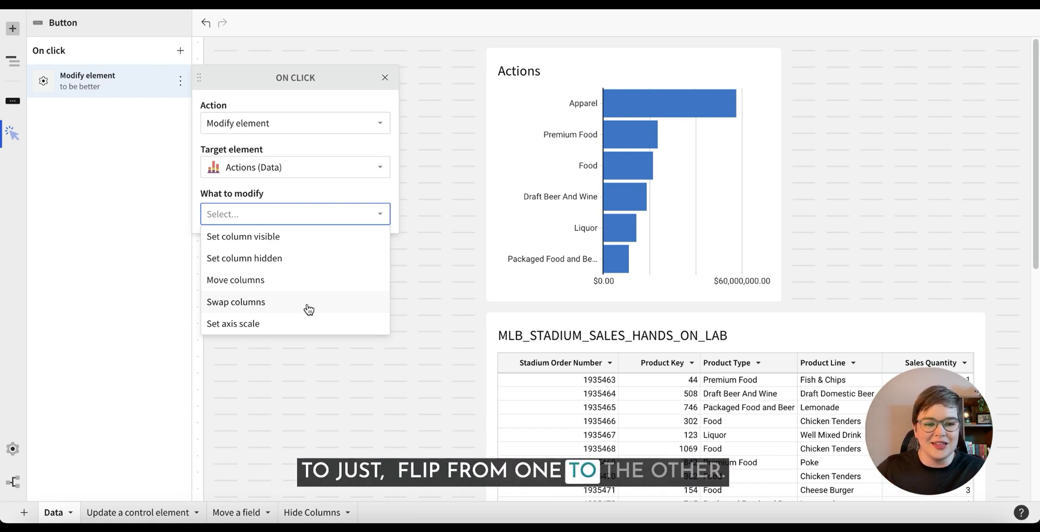
click(275, 324)
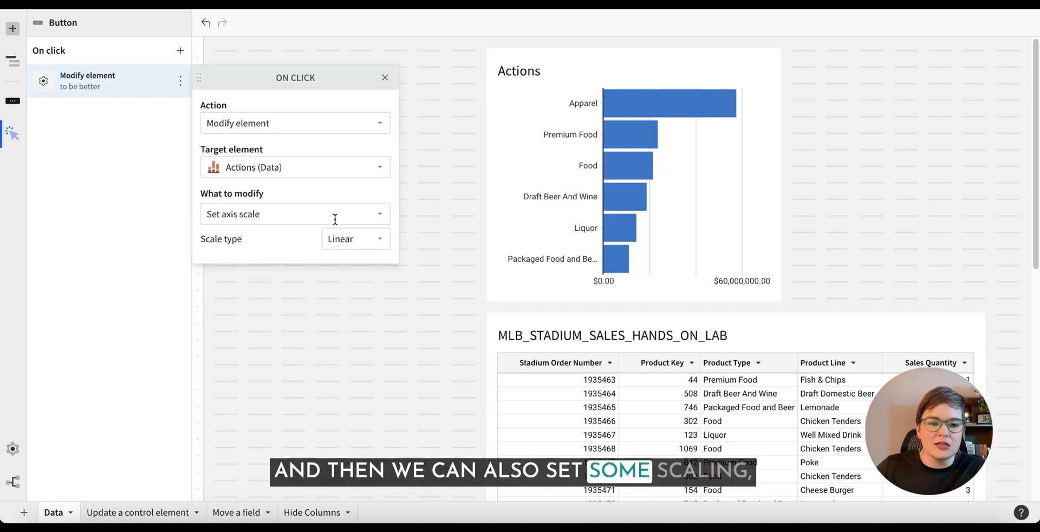
click(376, 241)
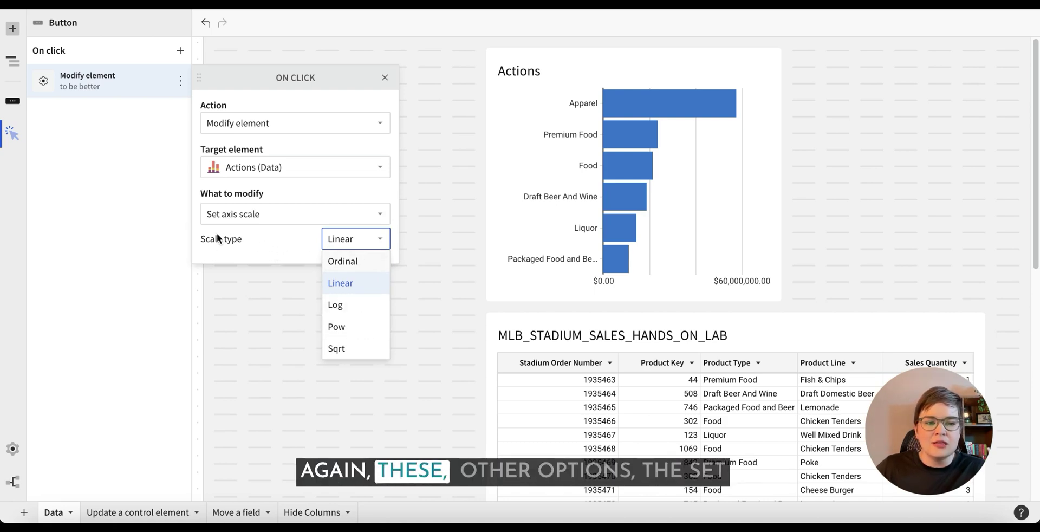
click(255, 215)
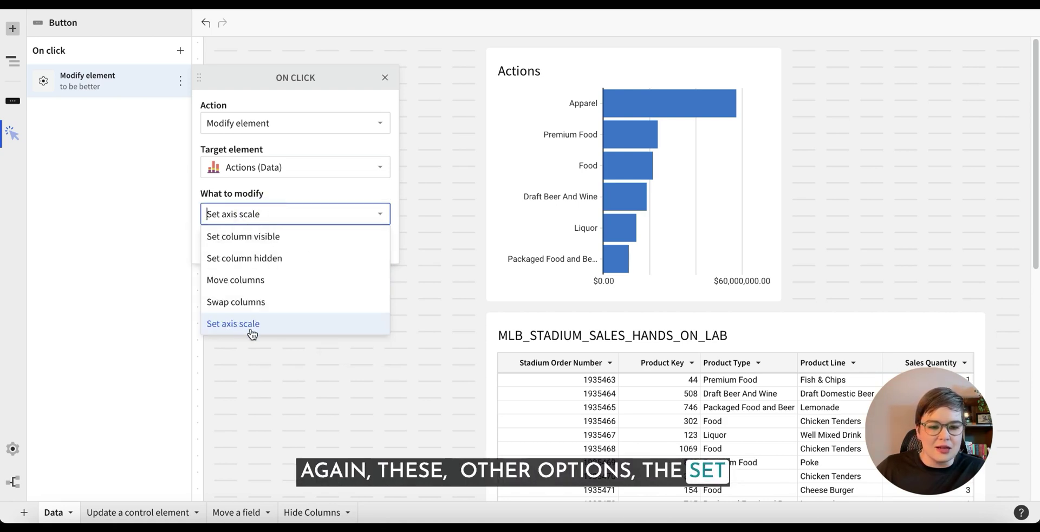
Step: Retarget to the MLB_STADIUM_SALES_HANDS_ON_LAB table, keep Modify element, and close the editor
click(374, 167)
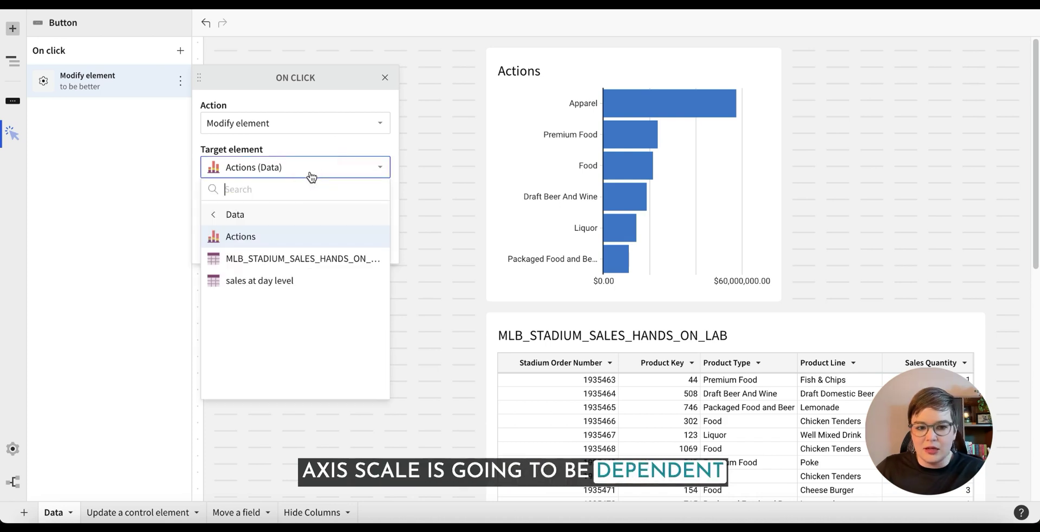
click(255, 258)
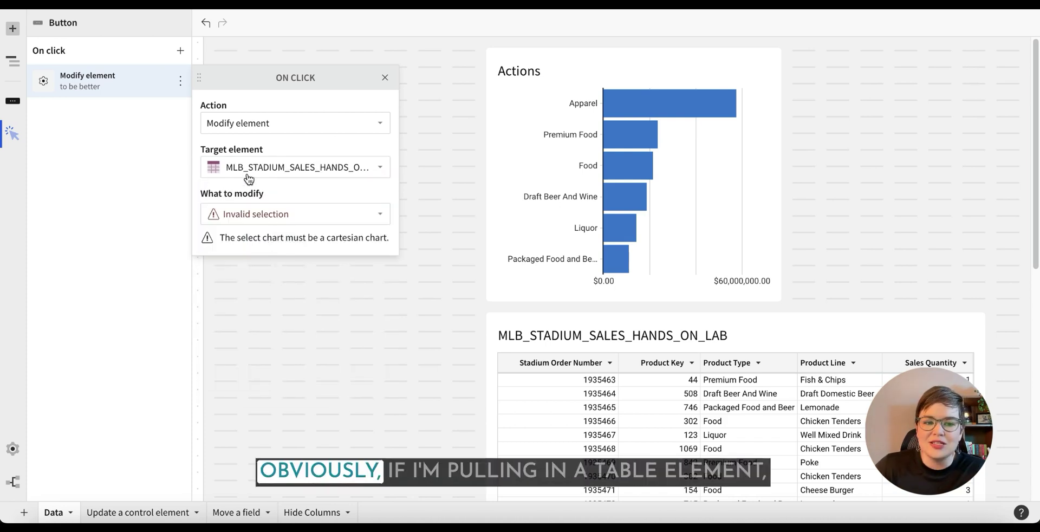
click(321, 214)
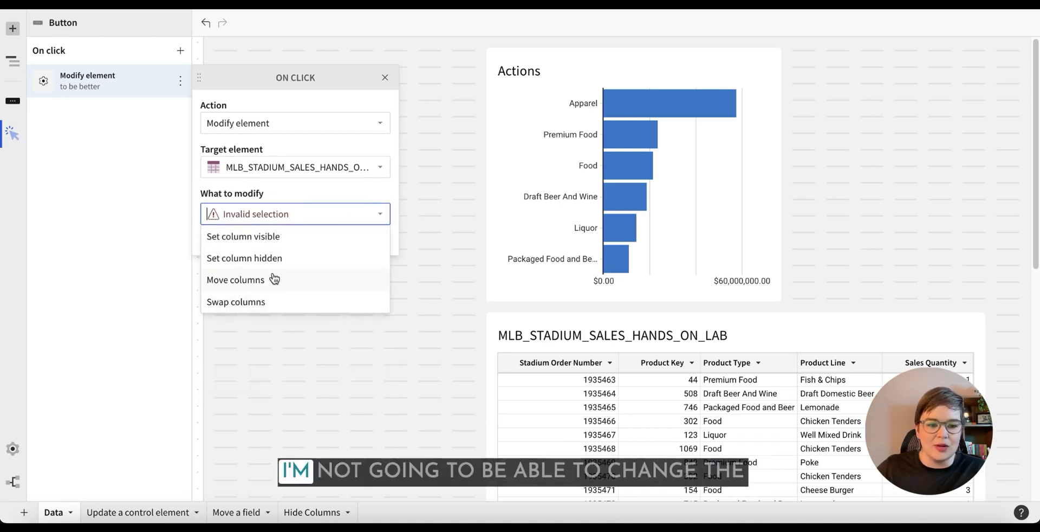
click(274, 218)
click(301, 195)
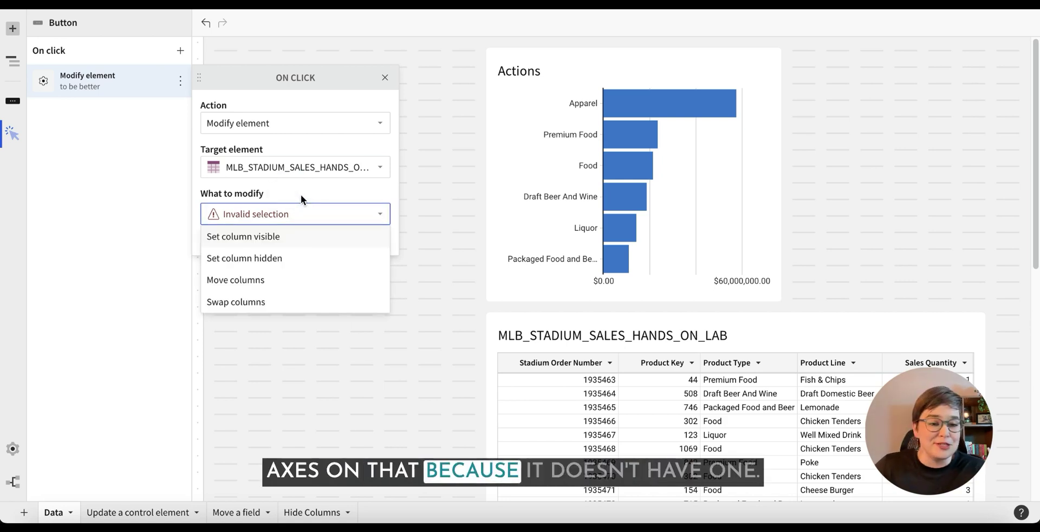
click(304, 167)
click(323, 124)
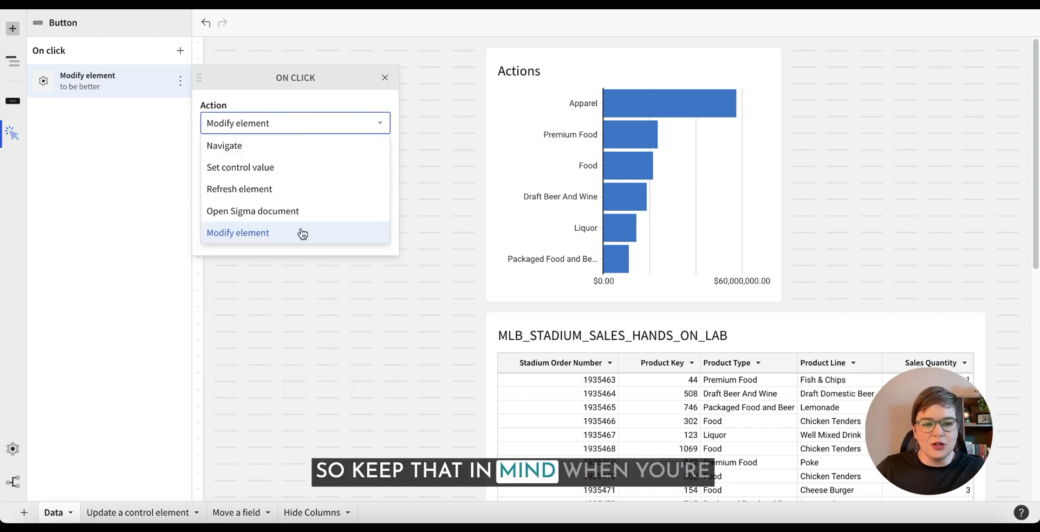
click(268, 234)
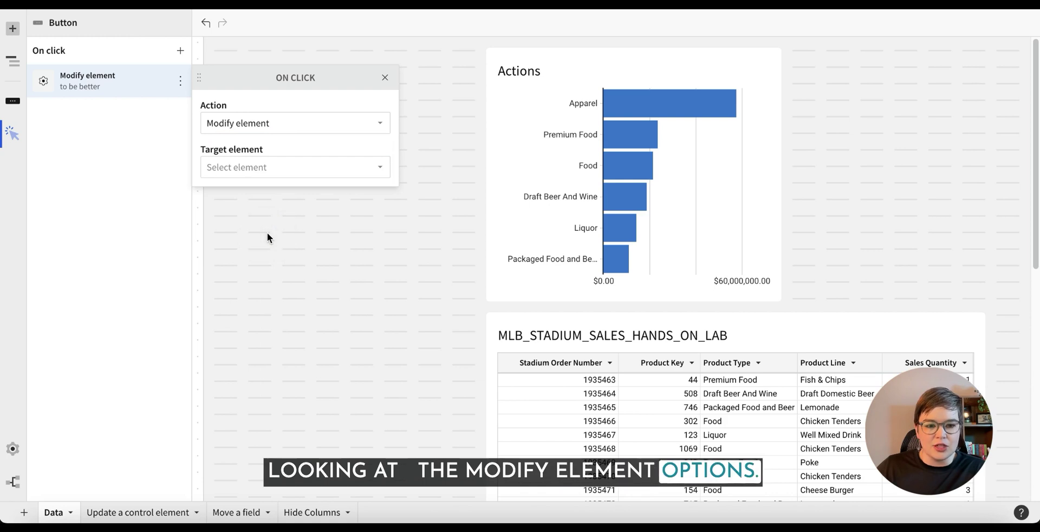
click(268, 232)
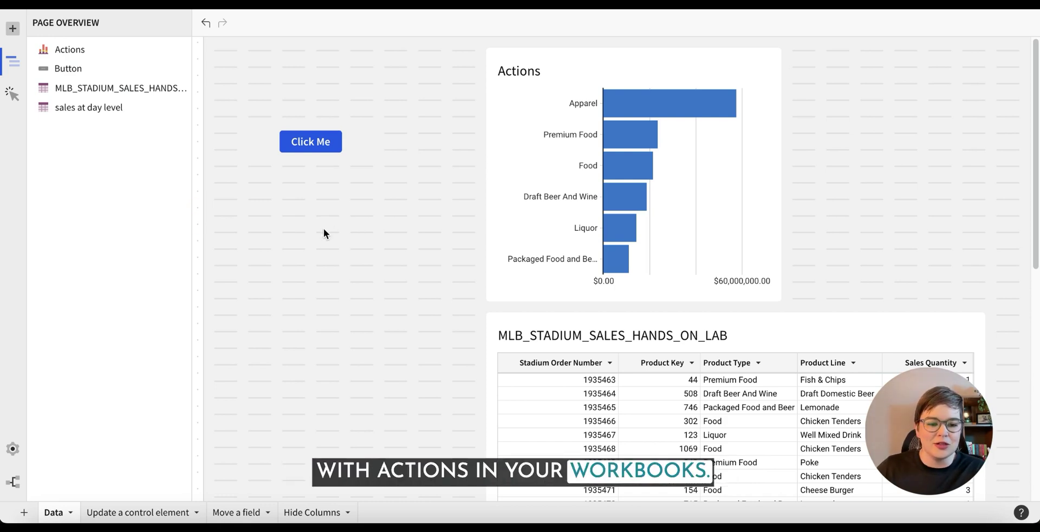
click(138, 512)
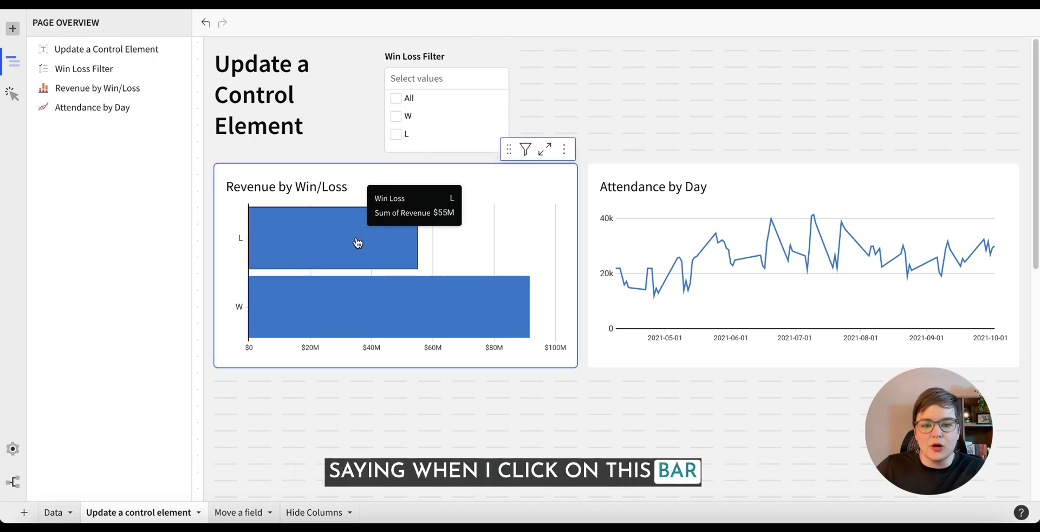
Step: Select the Revenue by Win/Loss chart to show its Win Loss and Sum of Revenue settings
click(449, 171)
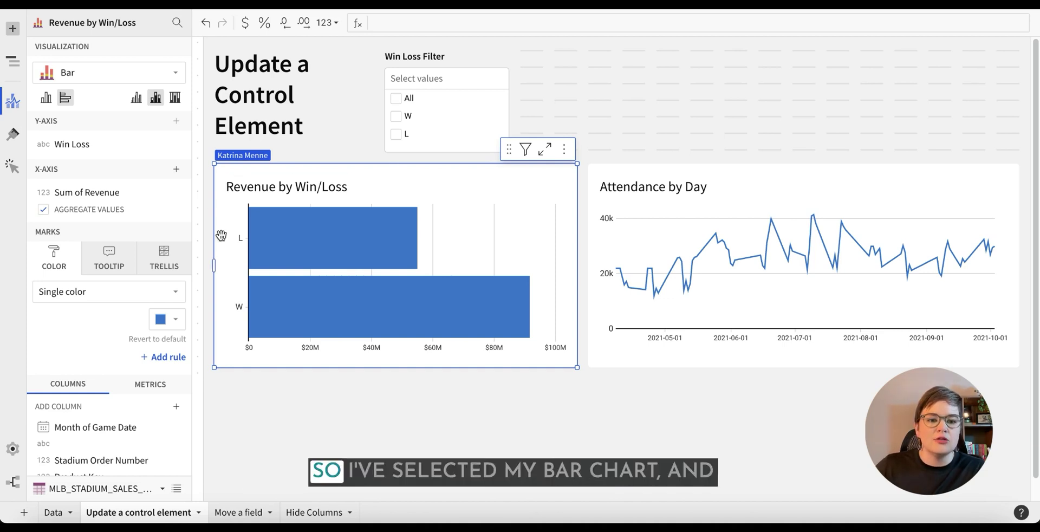
click(12, 168)
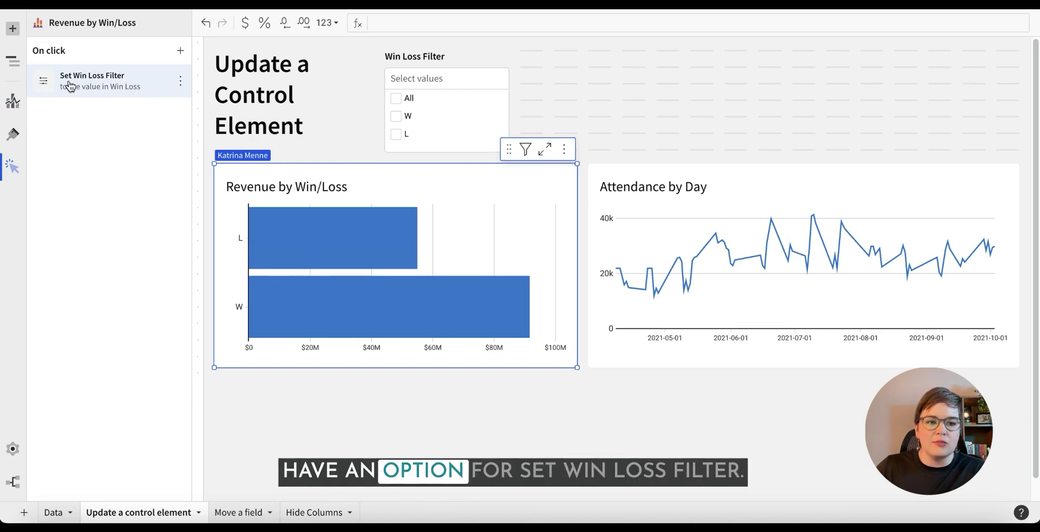
click(179, 80)
click(197, 105)
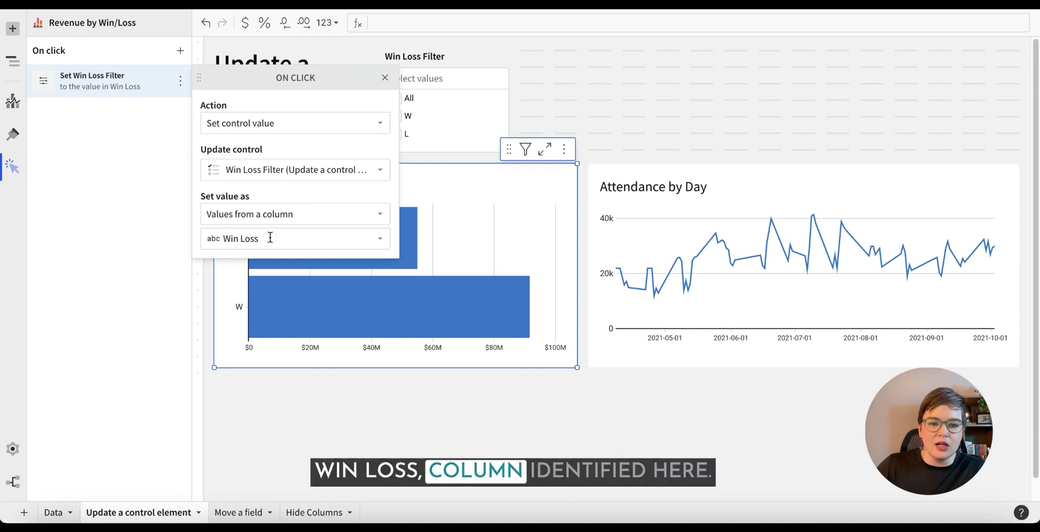
click(625, 113)
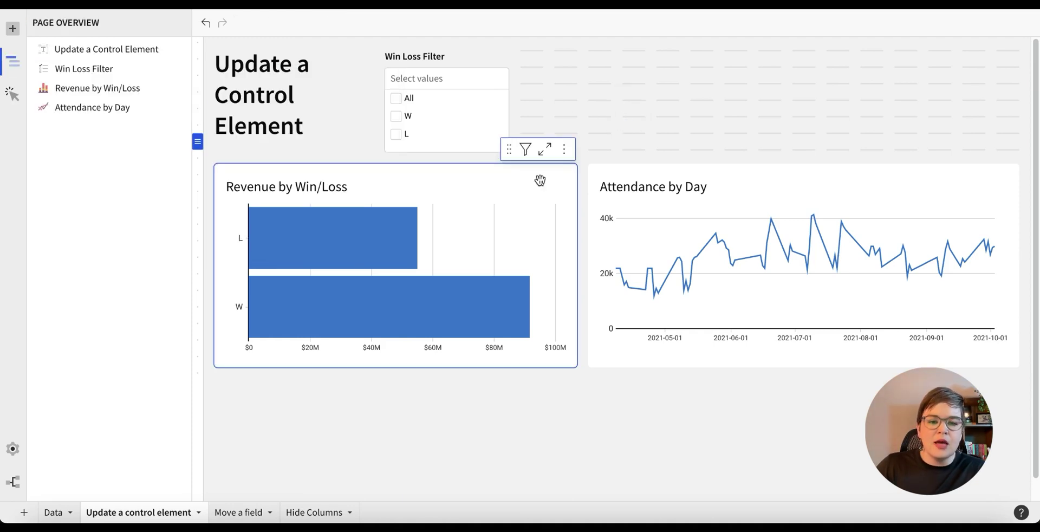
Step: Test cross-filtering with the L and W bars, leaving the page filtered to L
click(323, 233)
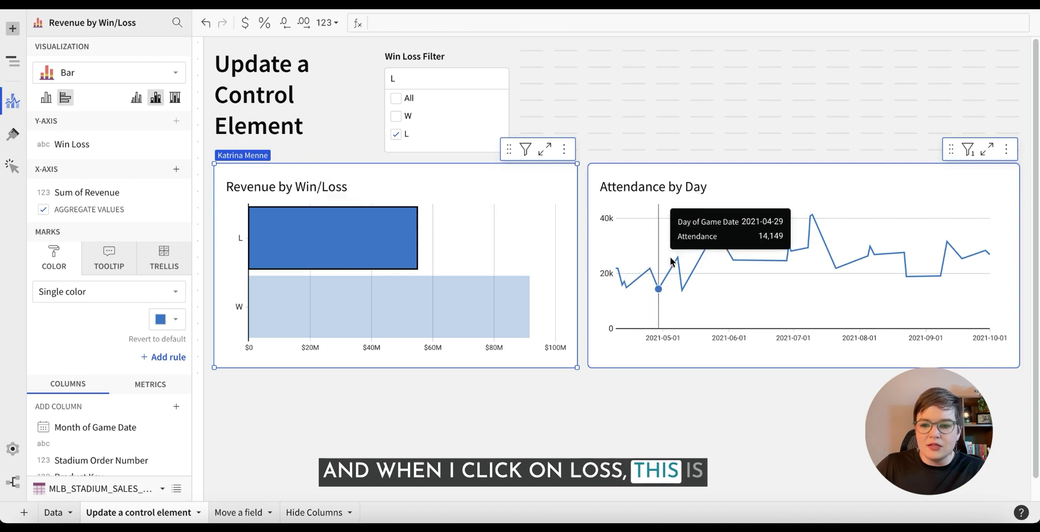
click(484, 237)
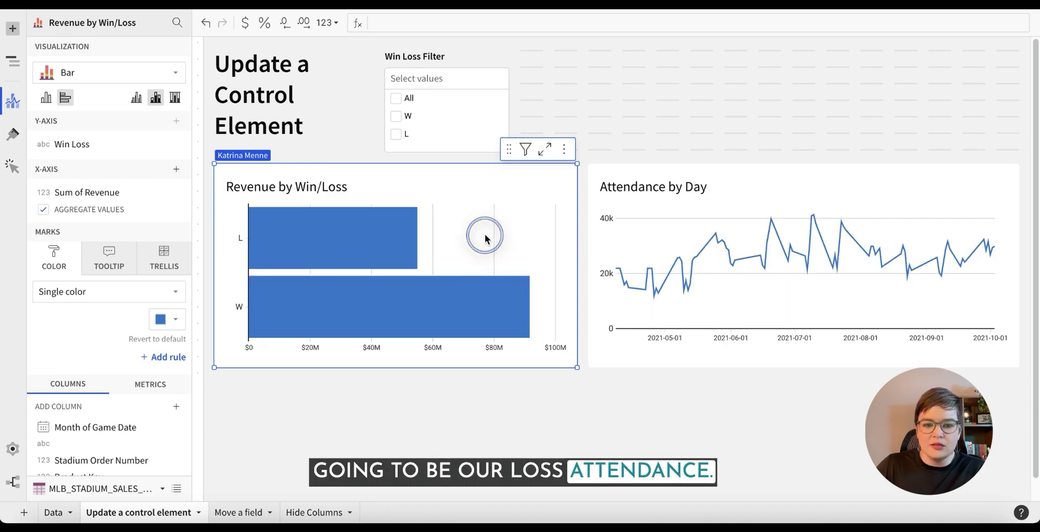
click(416, 320)
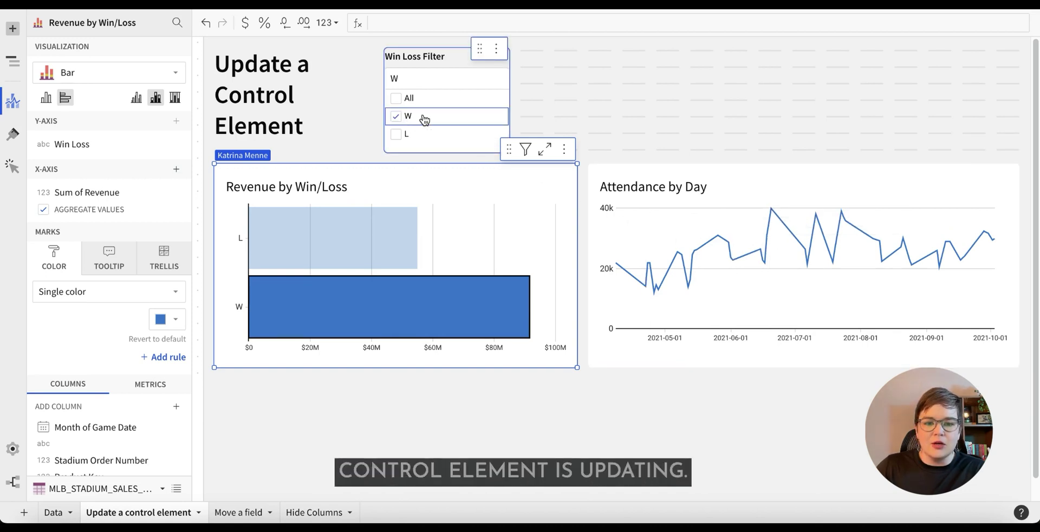
click(485, 188)
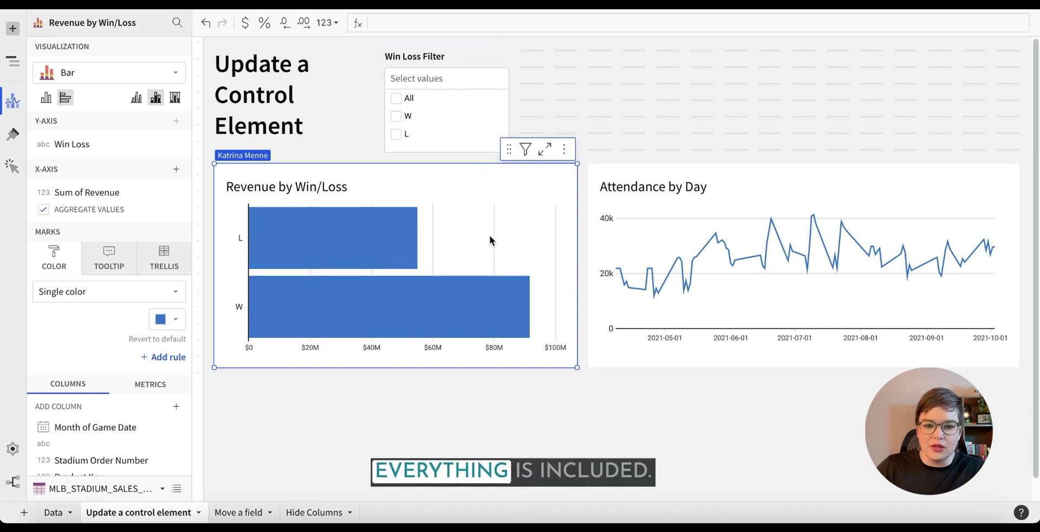
click(318, 233)
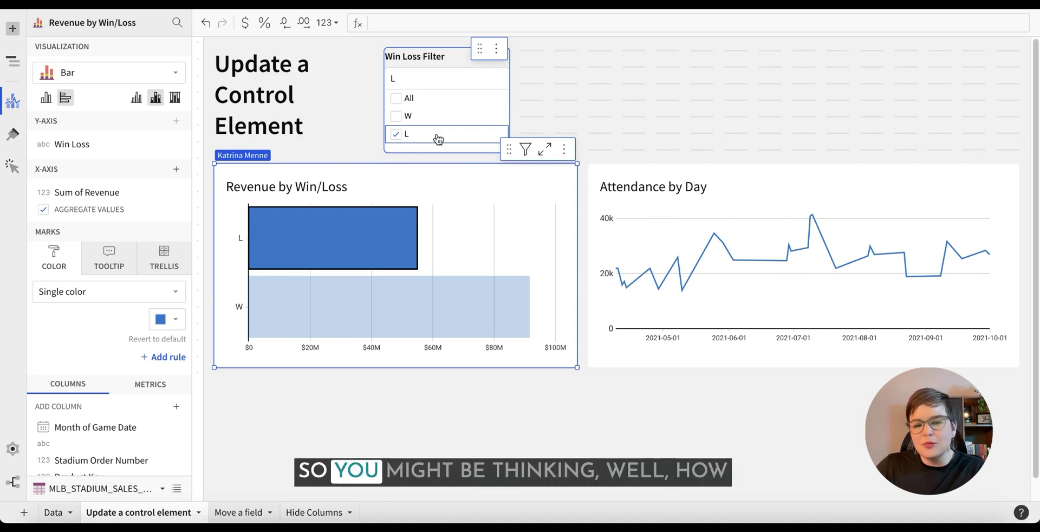
mouse_move(341, 242)
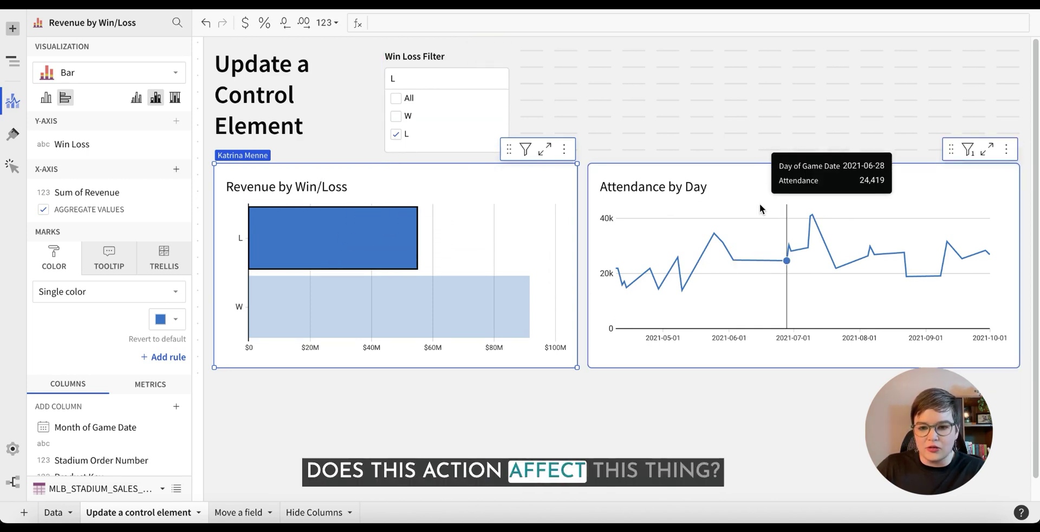
Step: Add Revenue by Win/Loss as a filter target of the Win Loss Filter
click(461, 59)
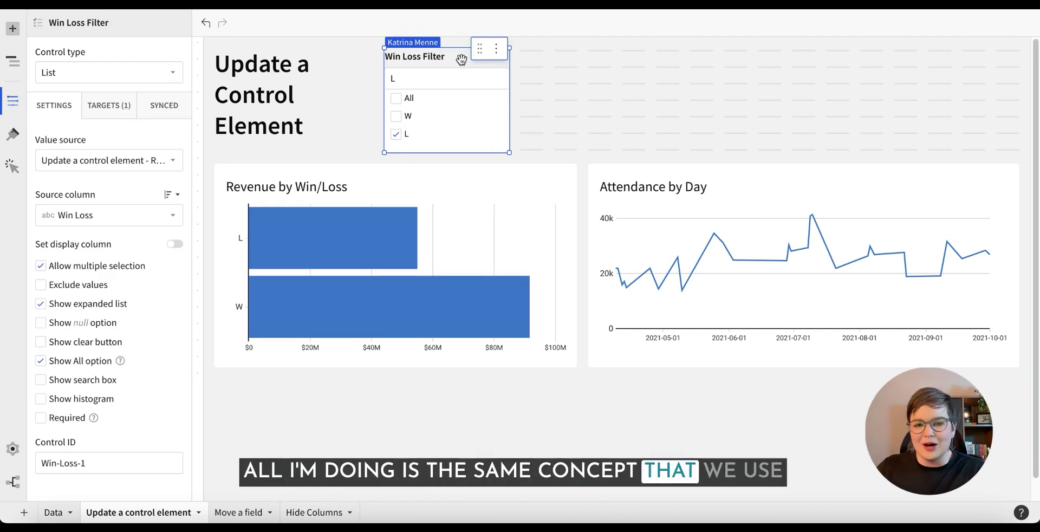
click(105, 111)
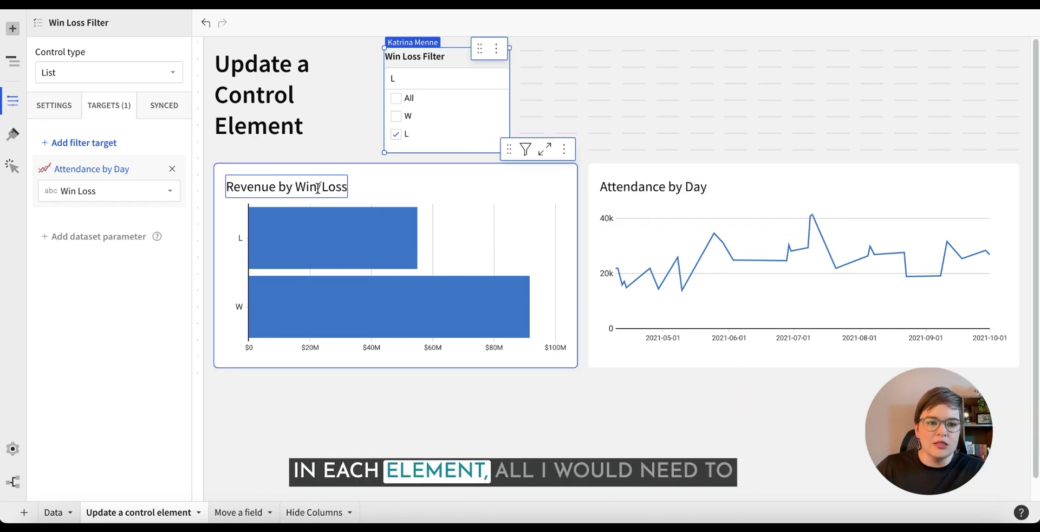
click(66, 145)
mouse_move(192, 238)
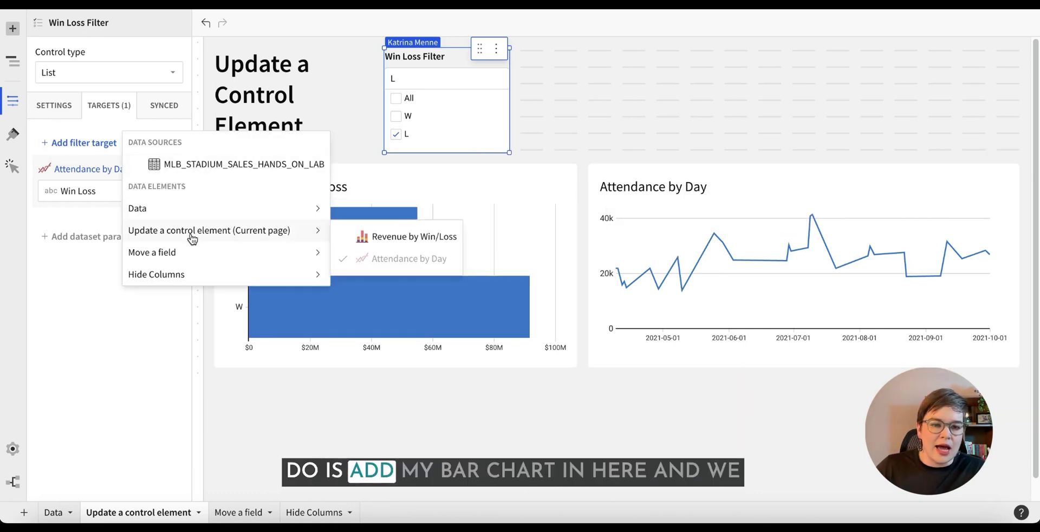
click(383, 239)
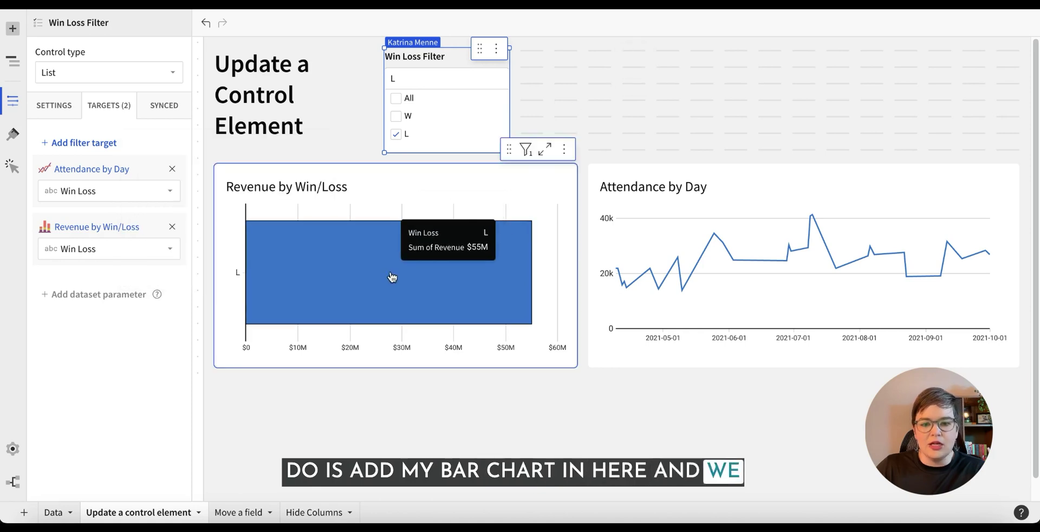
Step: Filter both charts to W results, then clear the filter again
click(504, 196)
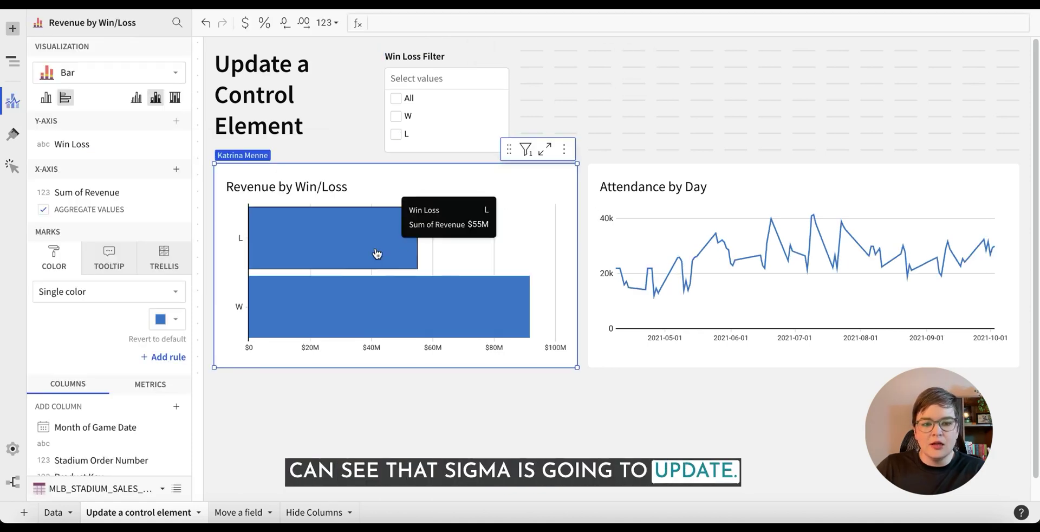
click(343, 306)
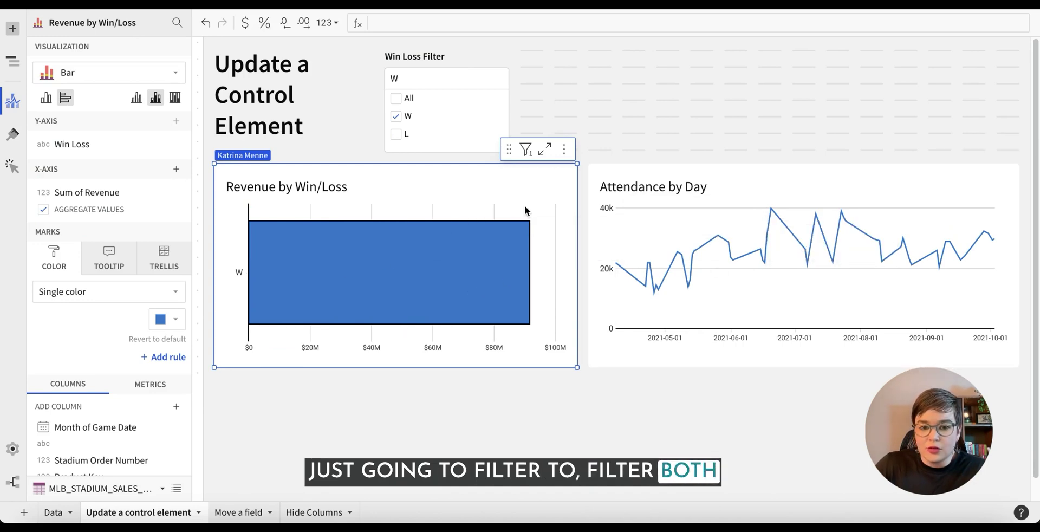
click(497, 194)
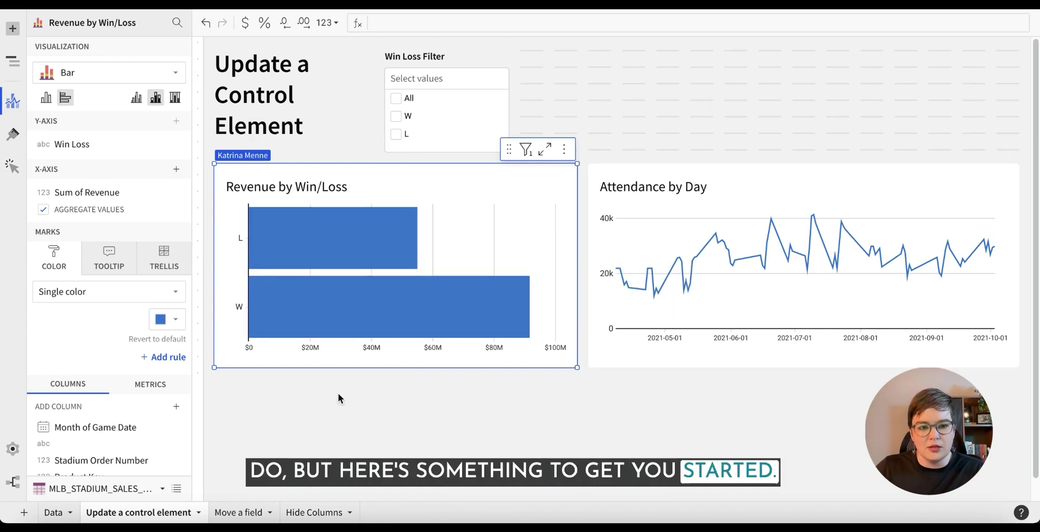
Step: On Move a field, preview L pivoting Game Stats, clear it, and show the chart's click actions
click(246, 512)
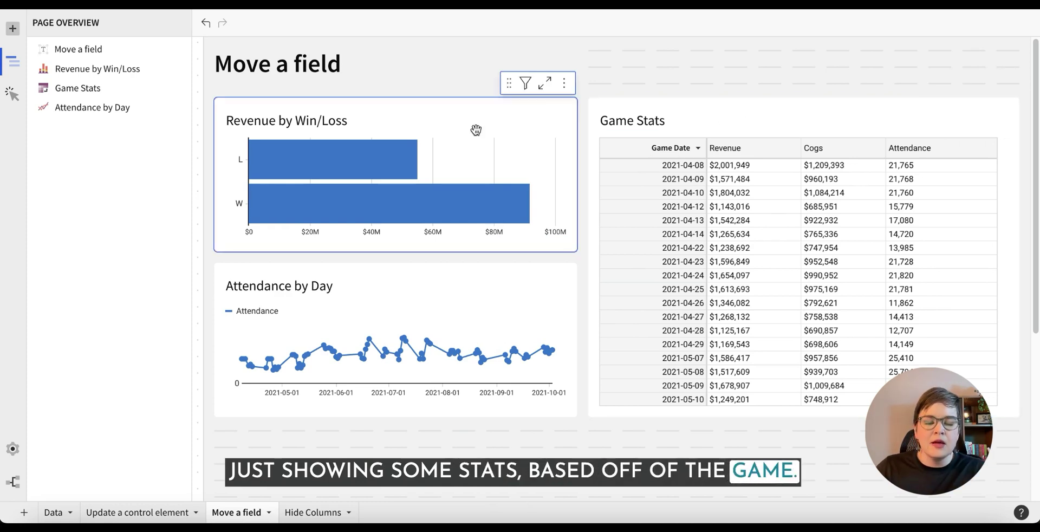
click(344, 163)
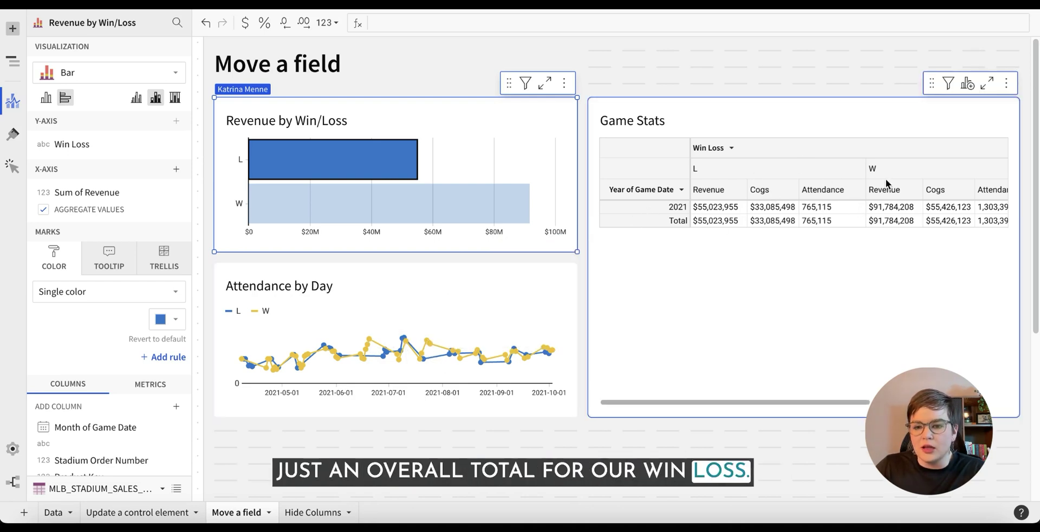
click(484, 151)
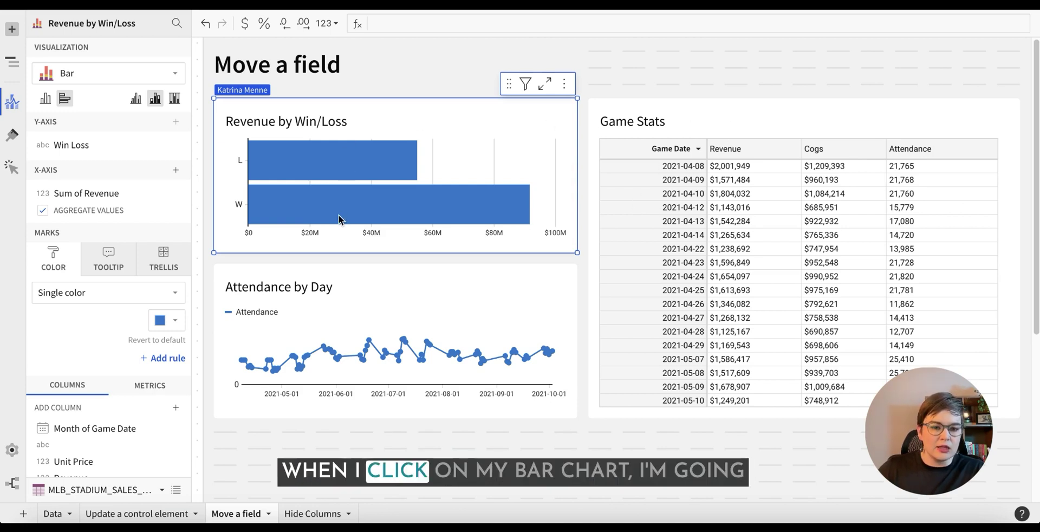
click(12, 169)
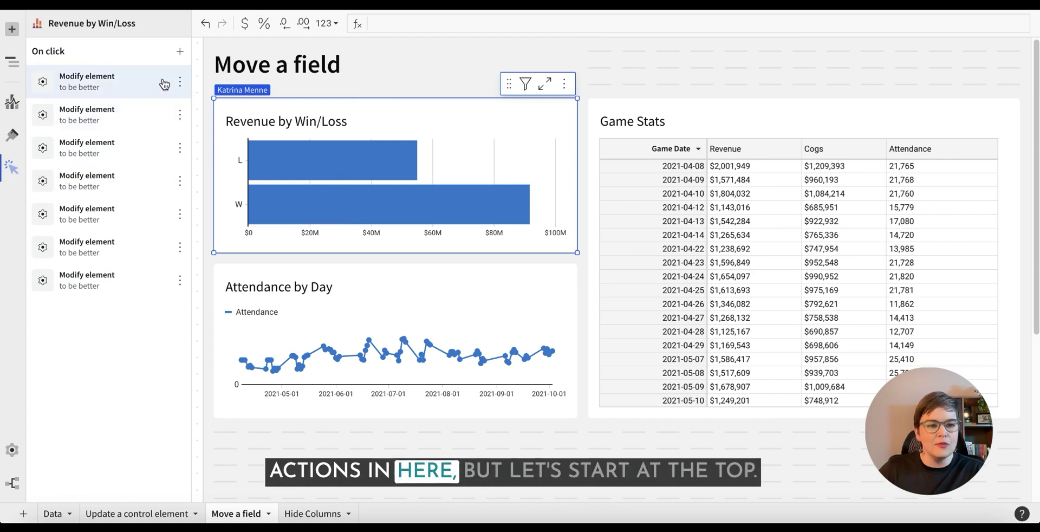
Step: Open the first Modify element action, which moves Win Loss into Attendance by Day's color category
click(186, 101)
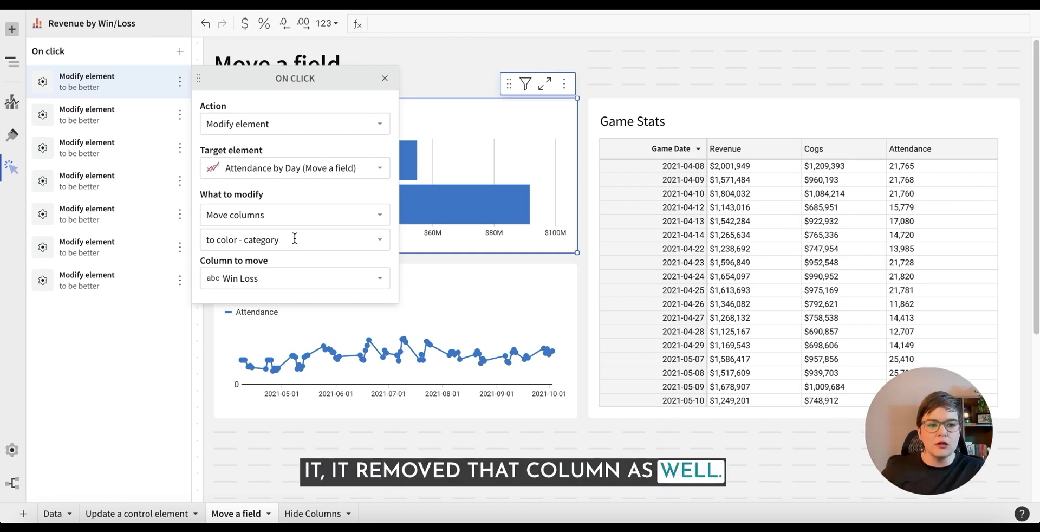
Step: Review the second through fifth Modify element actions, ending on moving Win Loss into Game Stats values
click(180, 117)
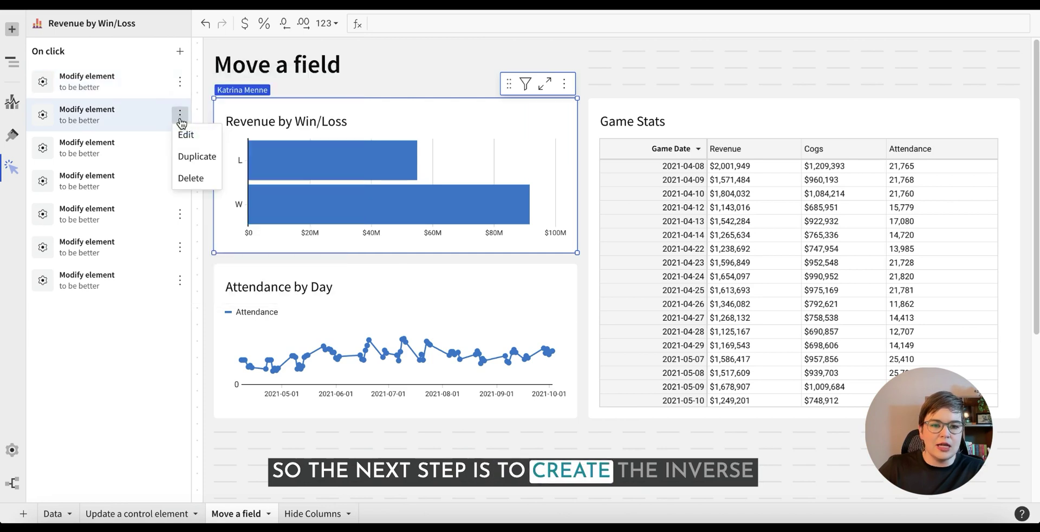
click(186, 134)
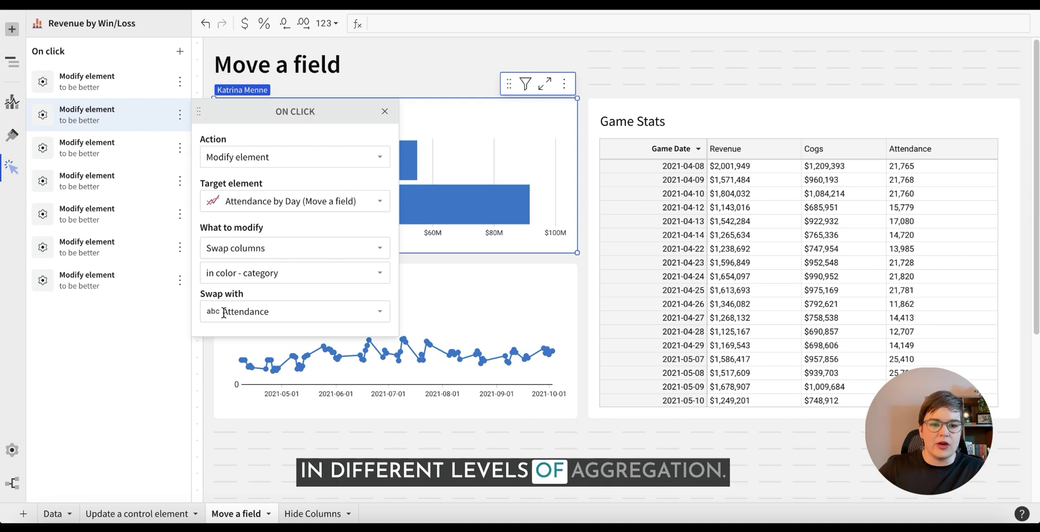
click(180, 148)
click(187, 169)
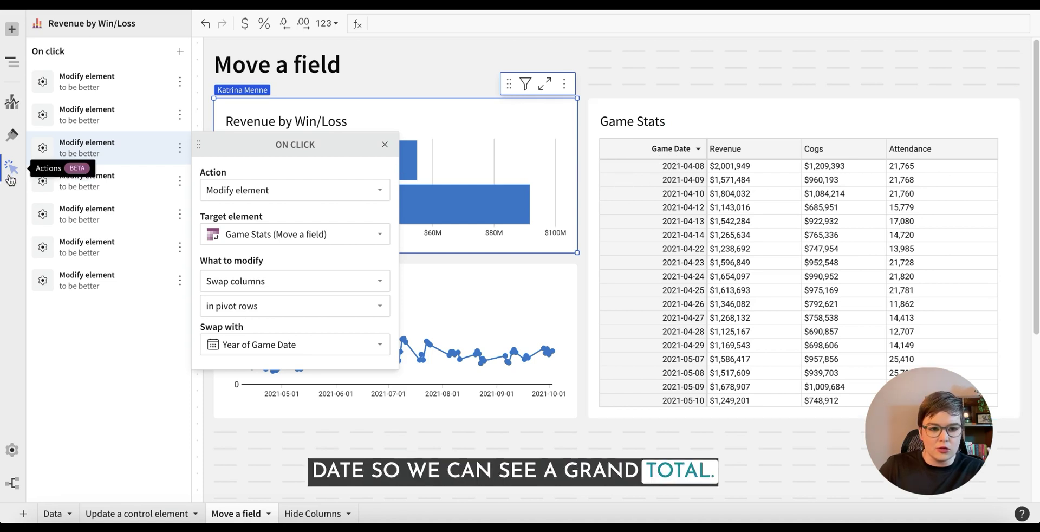
click(179, 182)
click(187, 200)
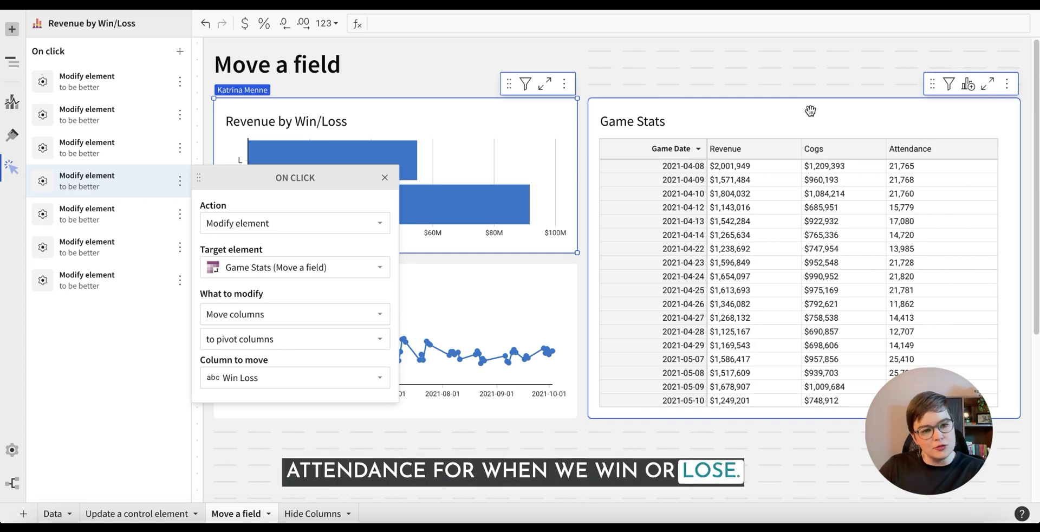
click(184, 216)
click(188, 234)
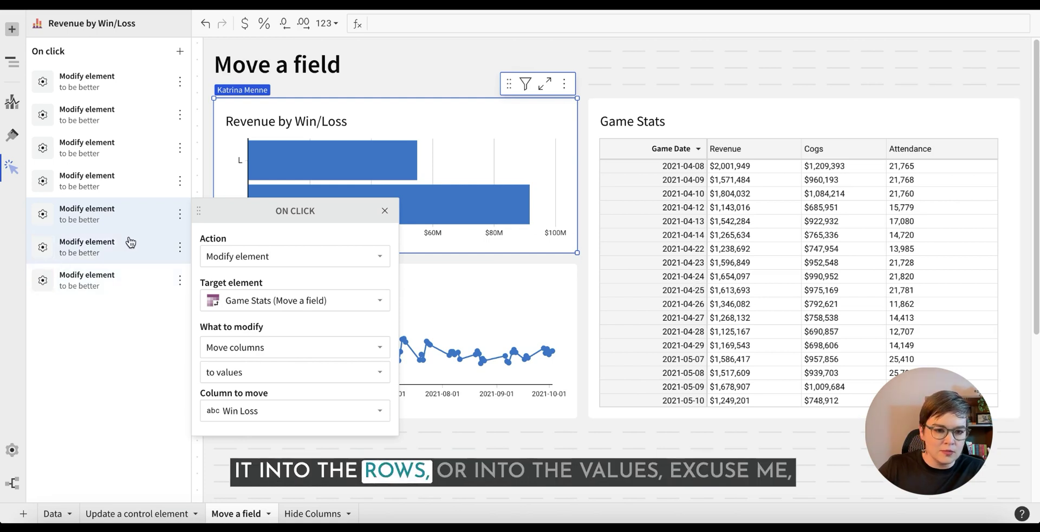
Step: Check the sixth action's list of the two Game Stats columns it hides
click(180, 247)
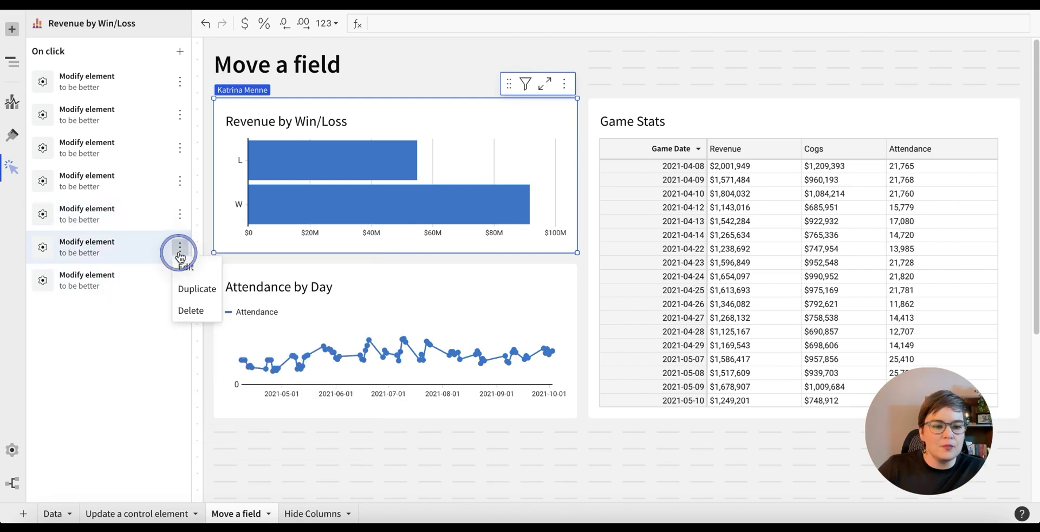
click(184, 267)
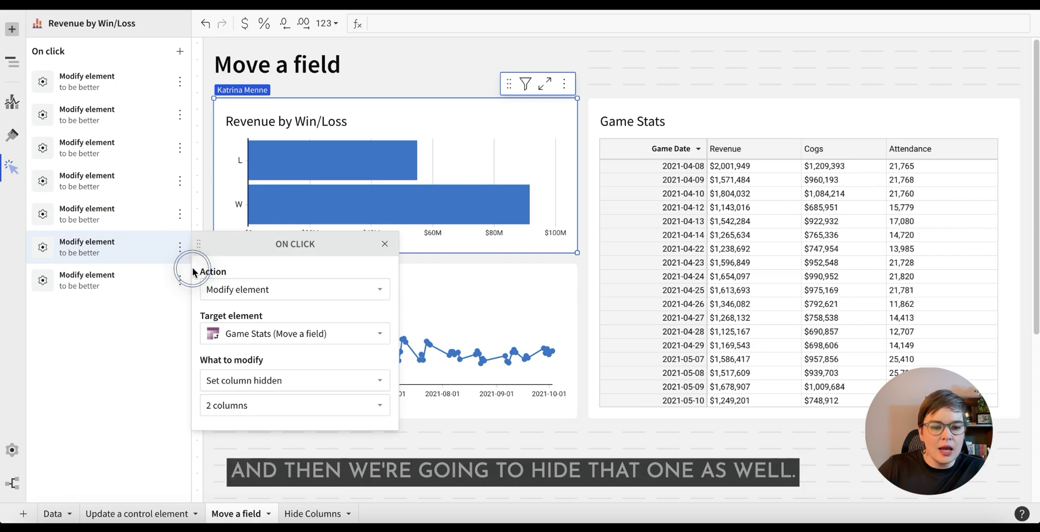
click(266, 405)
scroll(262, 347, down, 1)
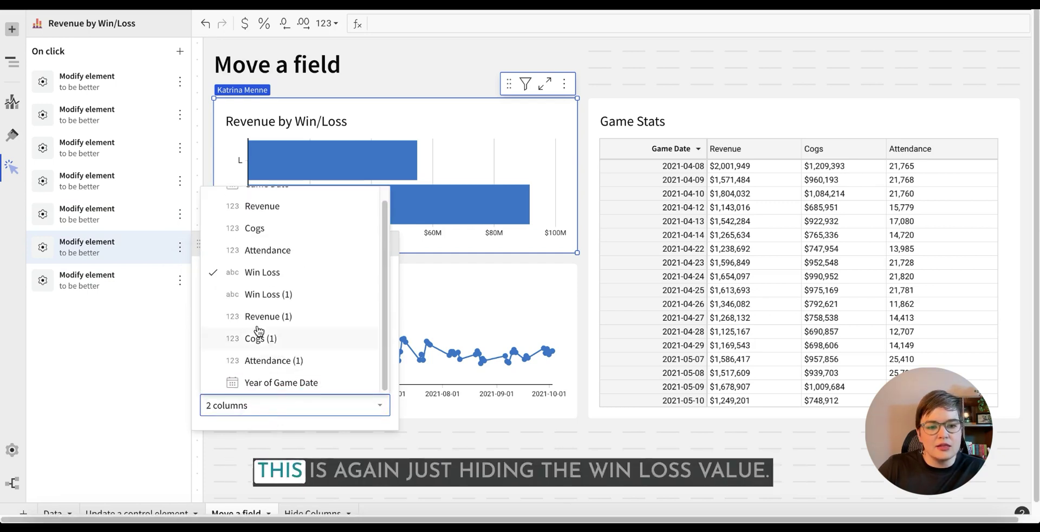
click(150, 349)
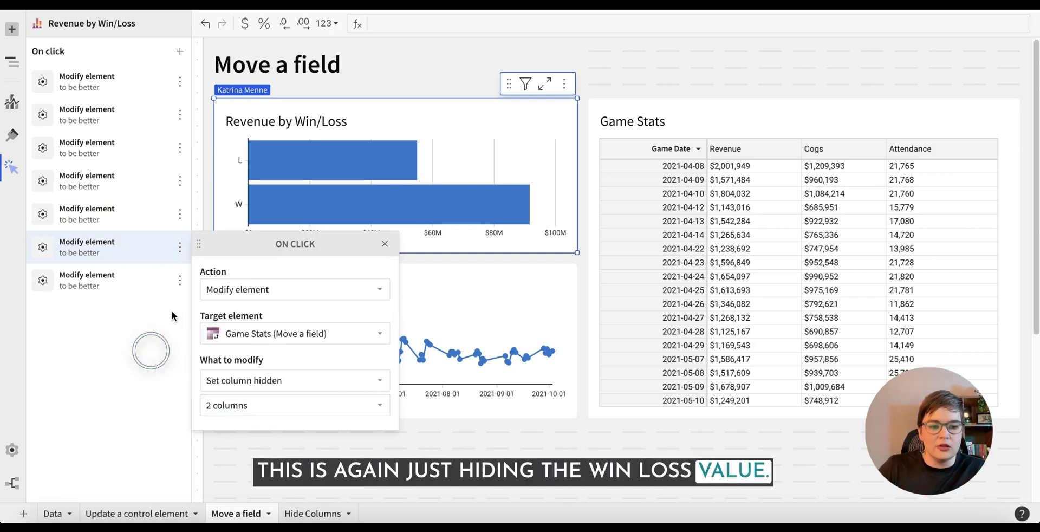
Step: Review the seventh action, which swaps the date back into pivot rows, then close the editor
click(181, 283)
click(201, 304)
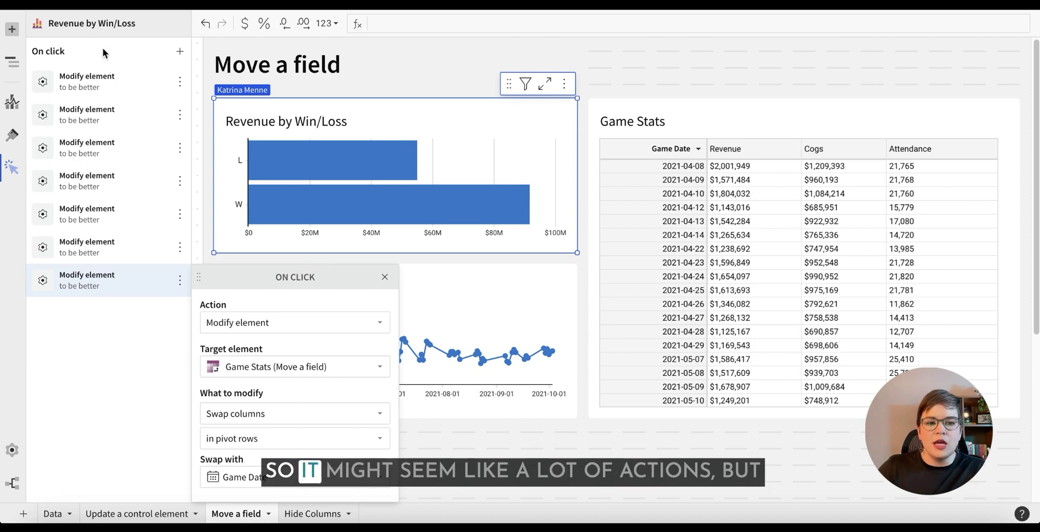
click(112, 340)
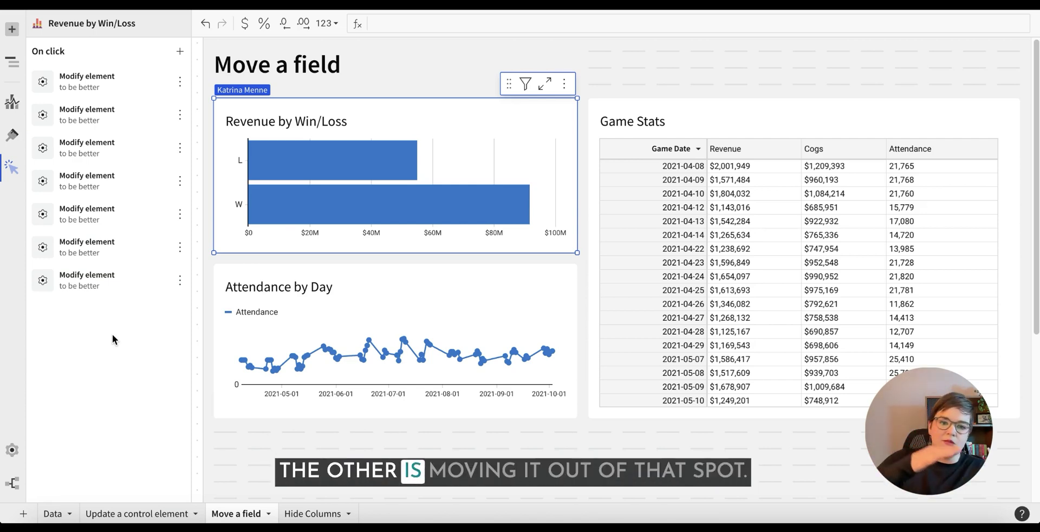
mouse_move(401, 166)
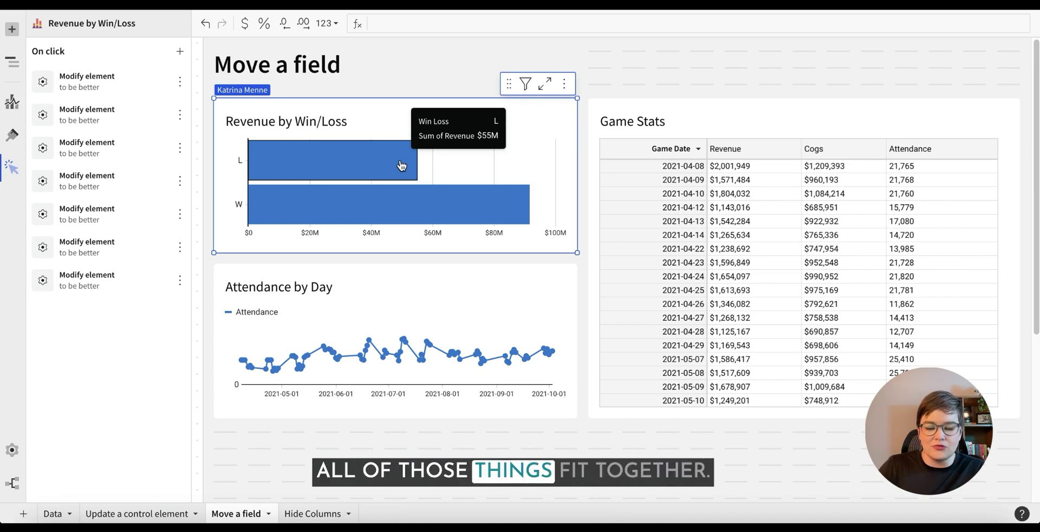
Step: Run the L result's actions, then confirm Game Stats has Win Loss as pivot column, Year of Game Date as rows
click(402, 165)
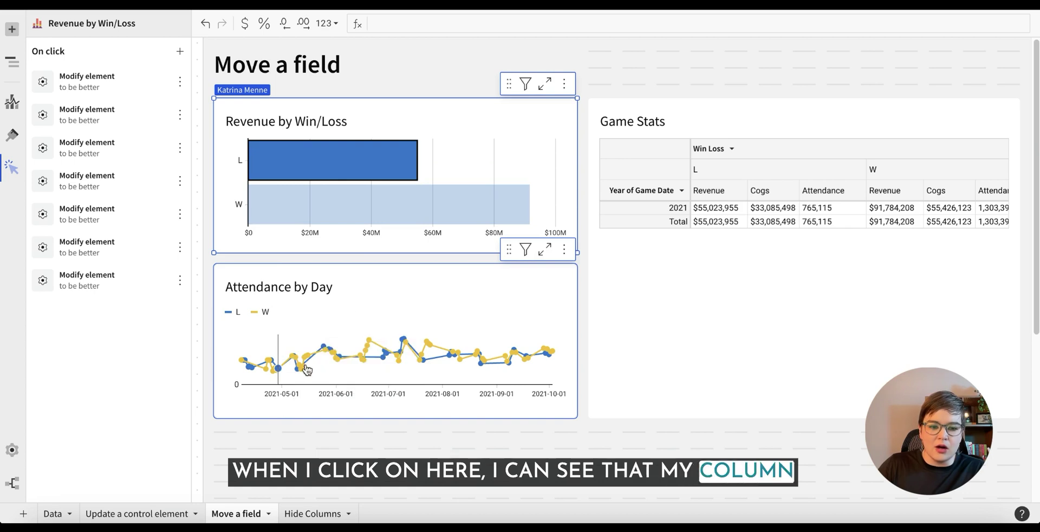
click(391, 296)
click(13, 101)
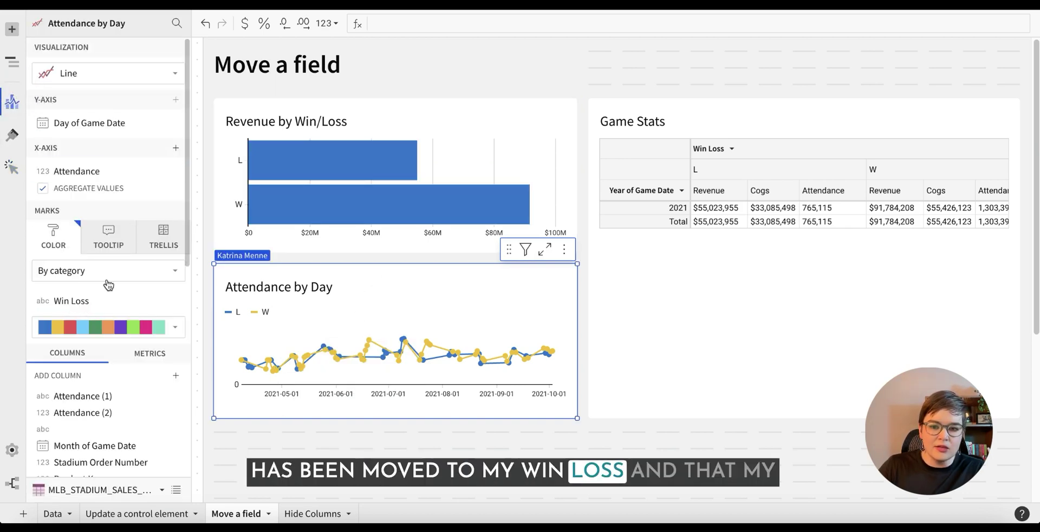
click(739, 101)
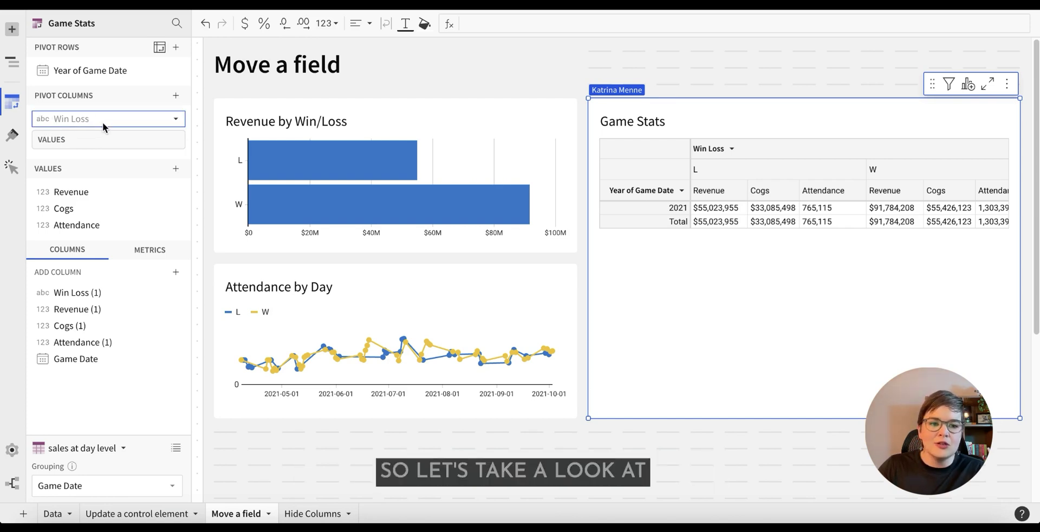
Step: Run the L bar's action so Game Stats shows daily Revenue, Cogs and Attendance by Game Date
click(312, 160)
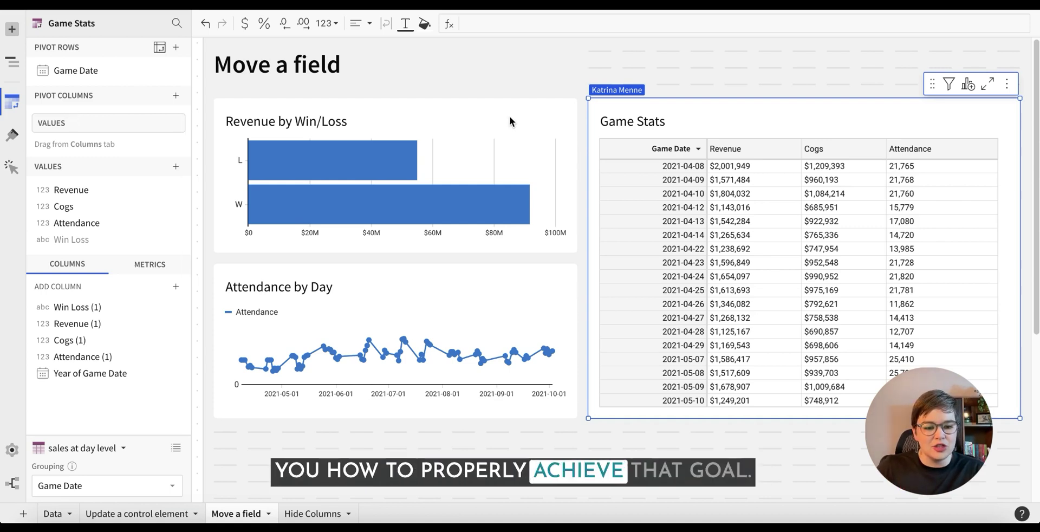
click(299, 448)
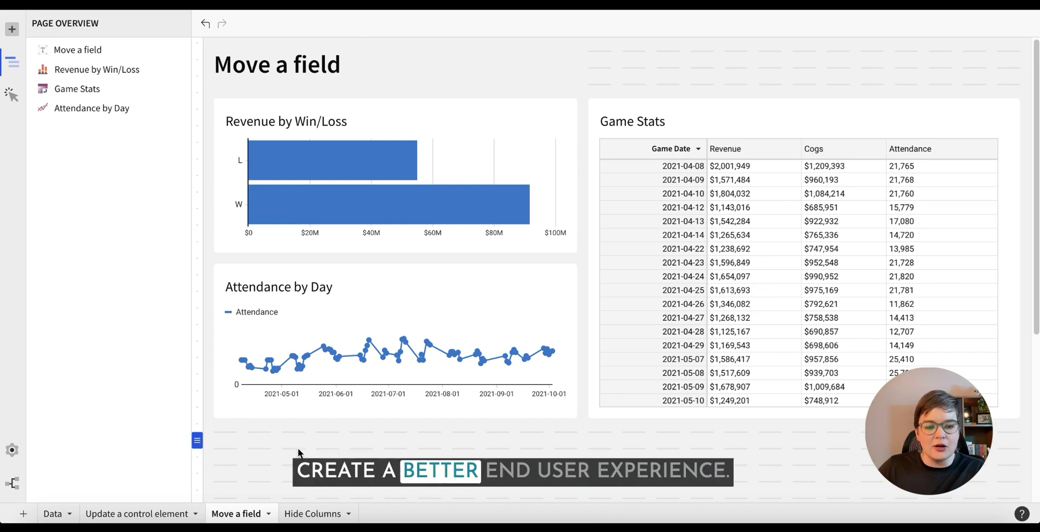
Step: On the Hide Columns page, use Show Product Info to switch the sales table to product columns
click(311, 516)
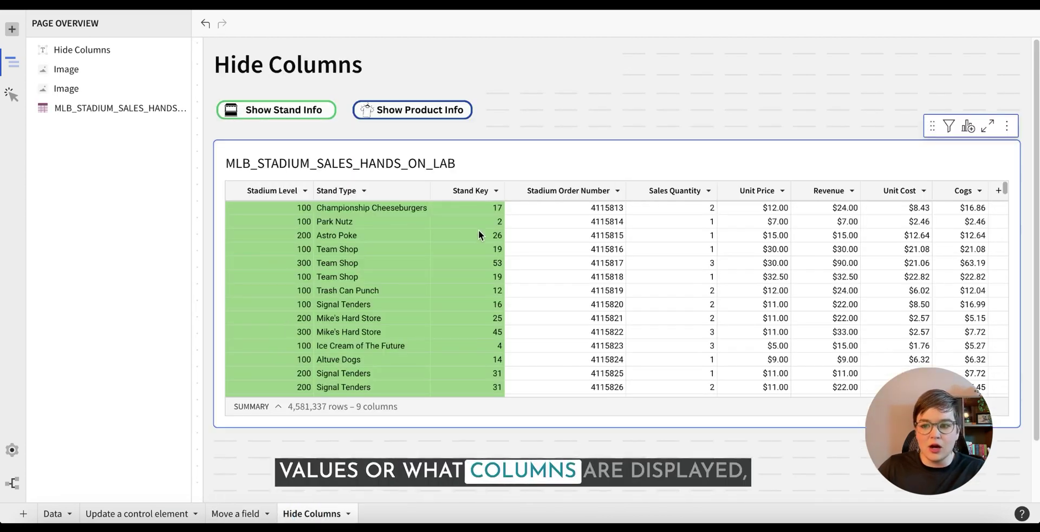
click(548, 207)
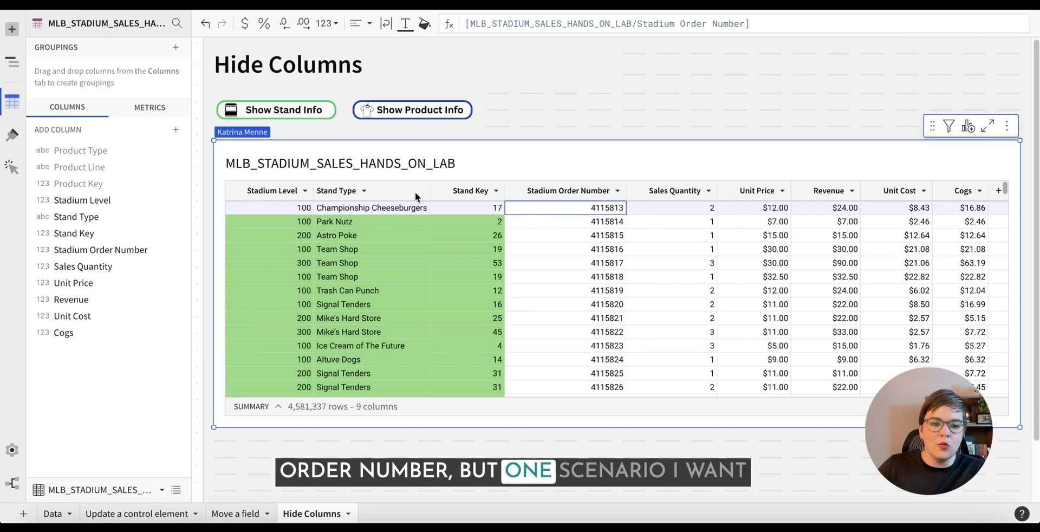
click(422, 113)
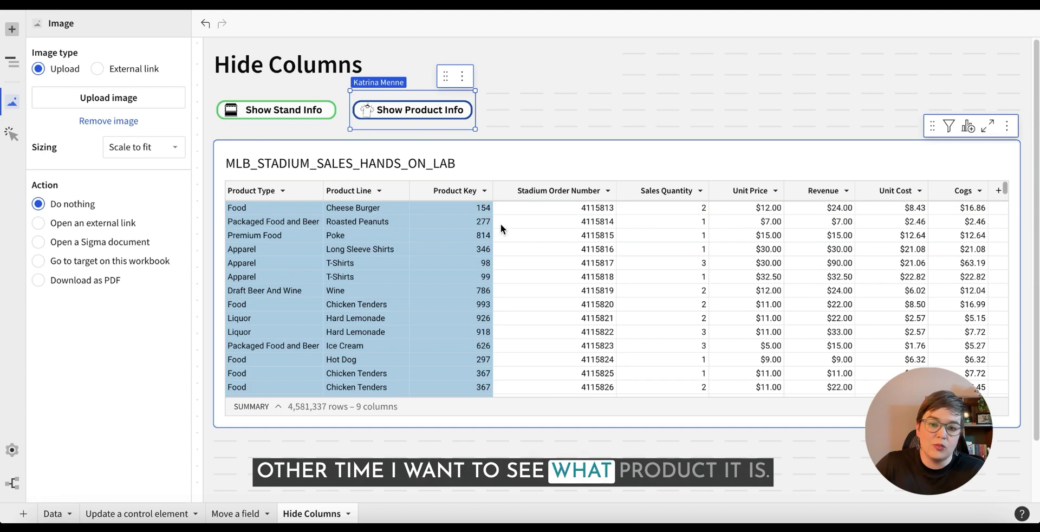
click(288, 102)
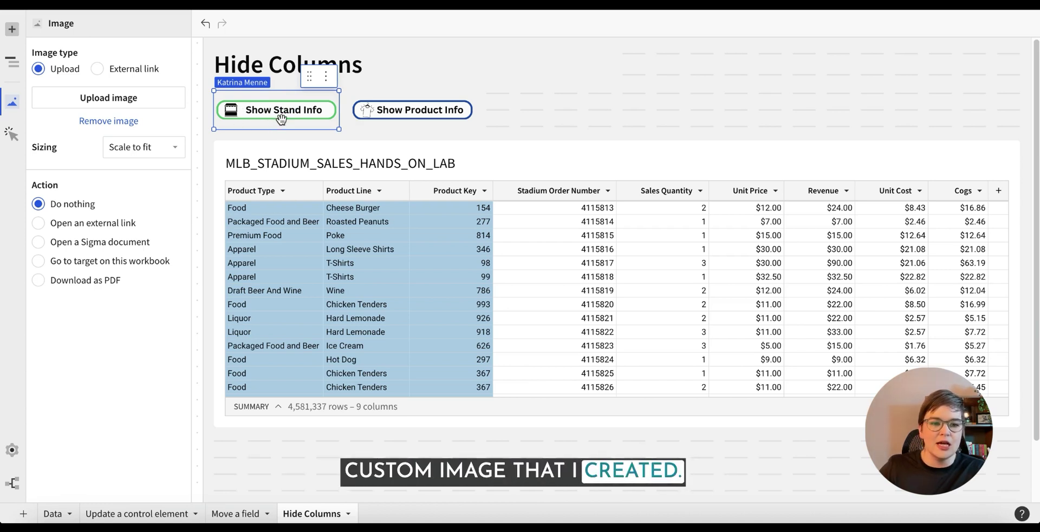
click(11, 138)
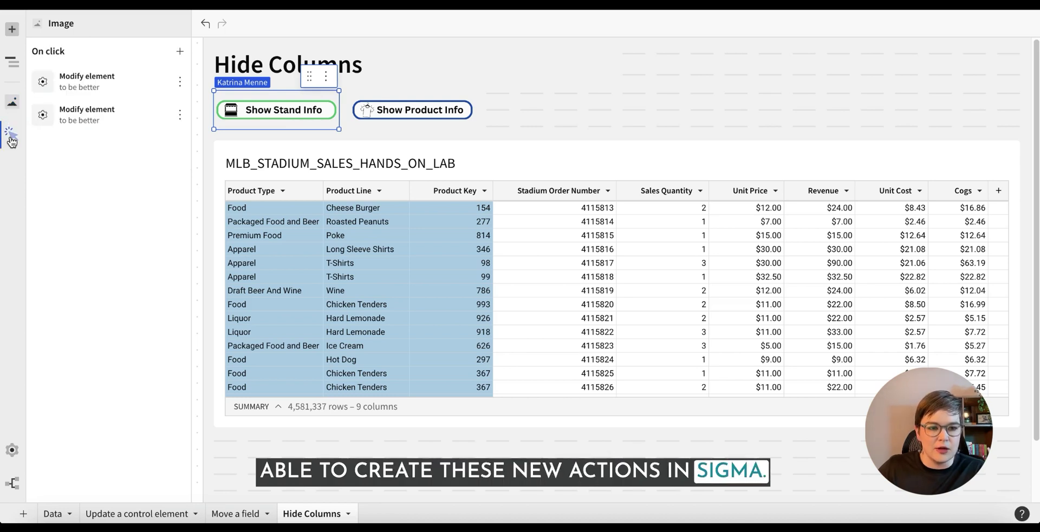
Step: Review Show Stand Info's actions: hide the product columns and show the three stand columns
click(180, 81)
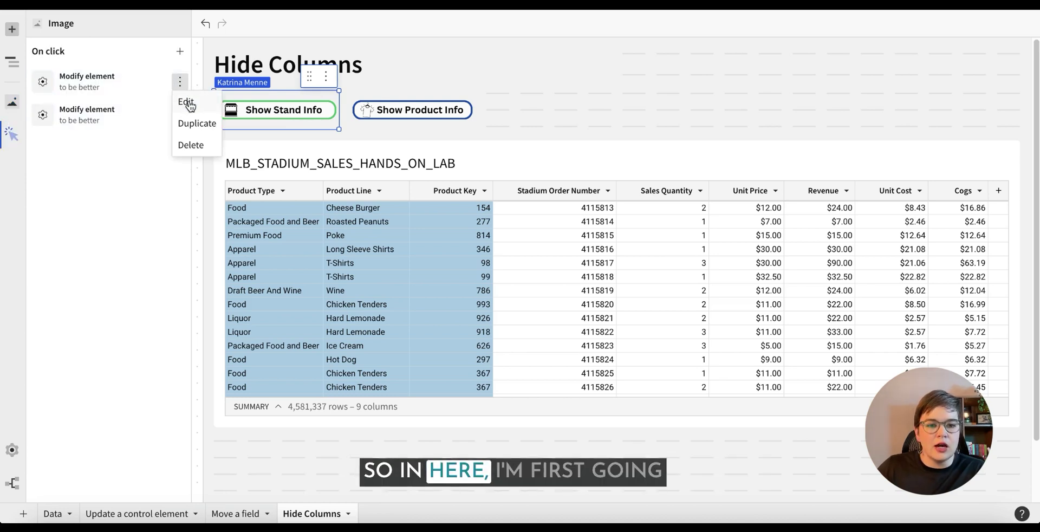
click(187, 103)
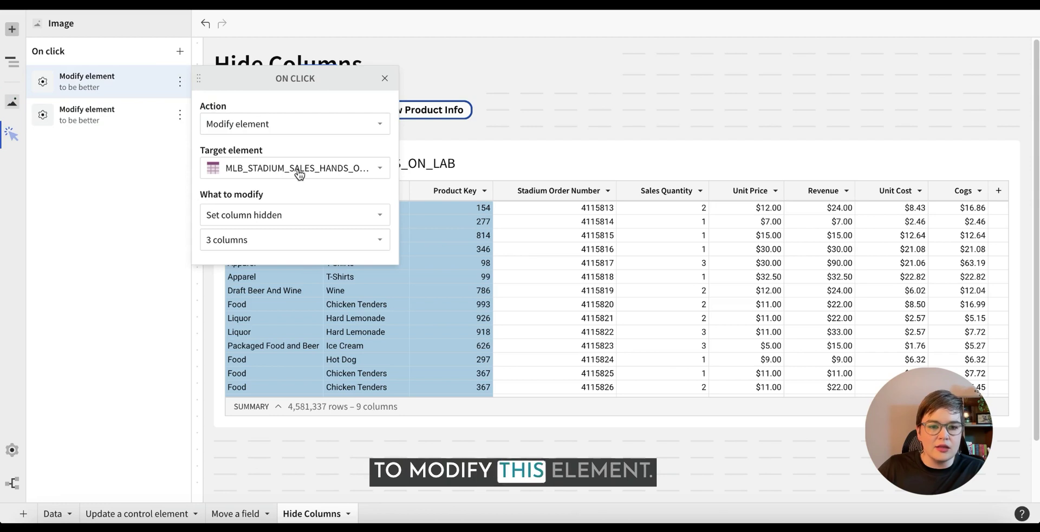
click(384, 78)
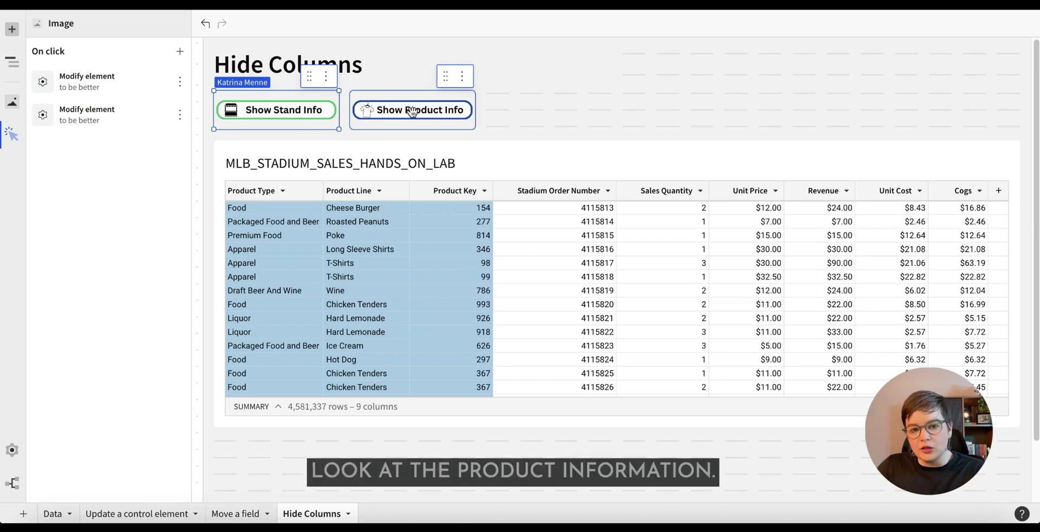
click(180, 82)
click(199, 103)
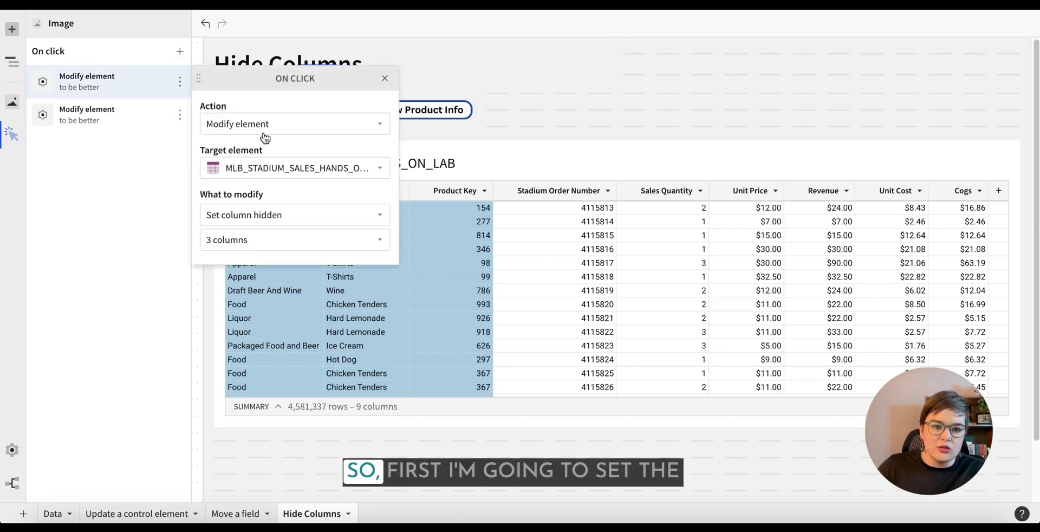
click(285, 247)
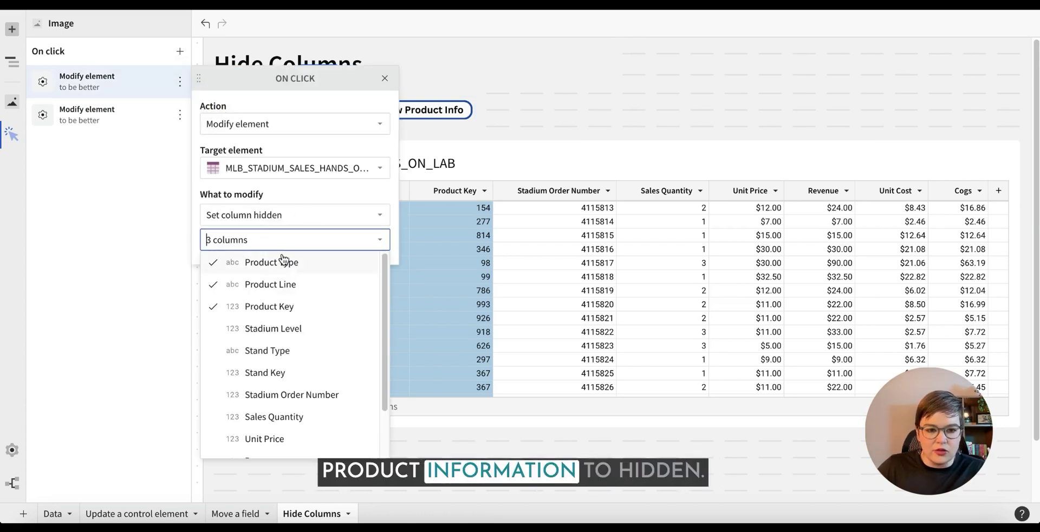
click(180, 114)
click(185, 134)
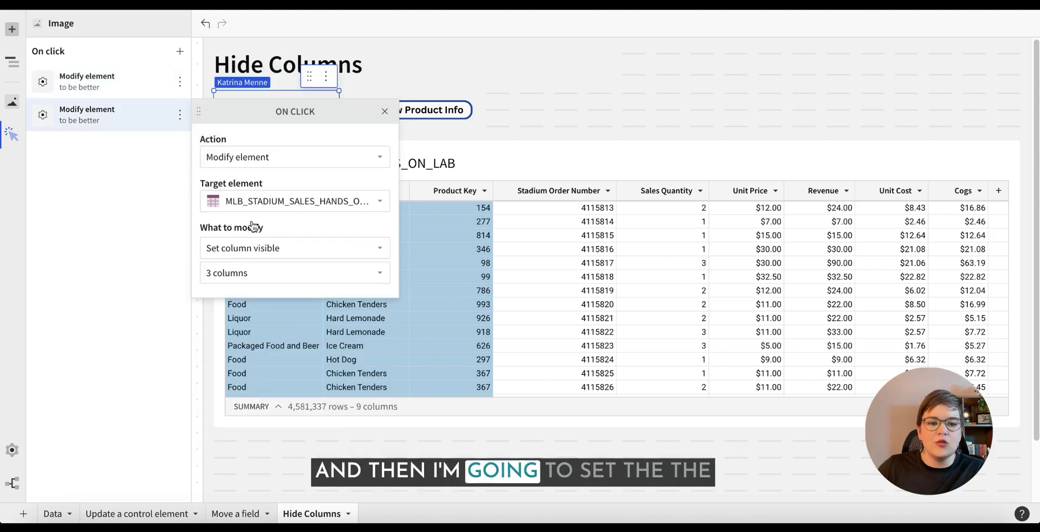
click(265, 269)
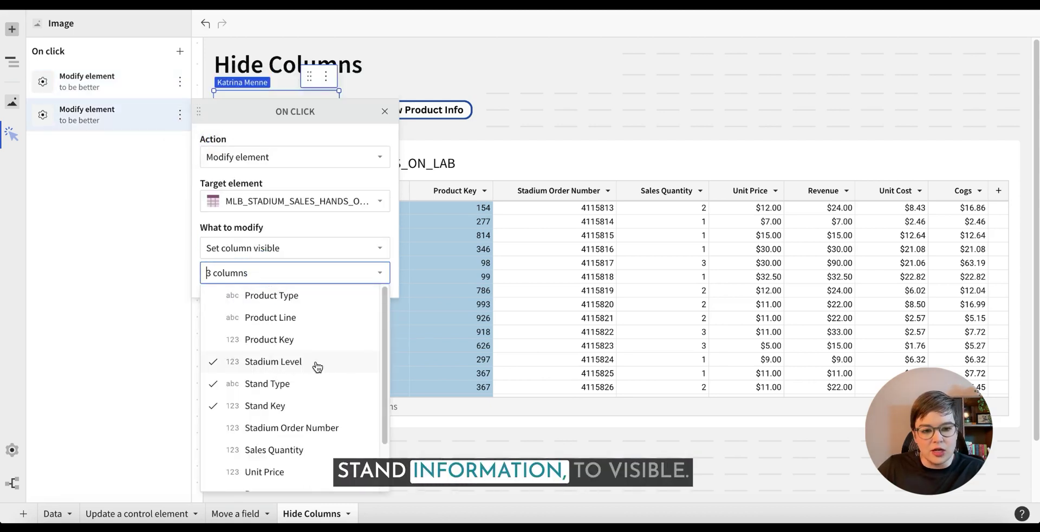
click(91, 202)
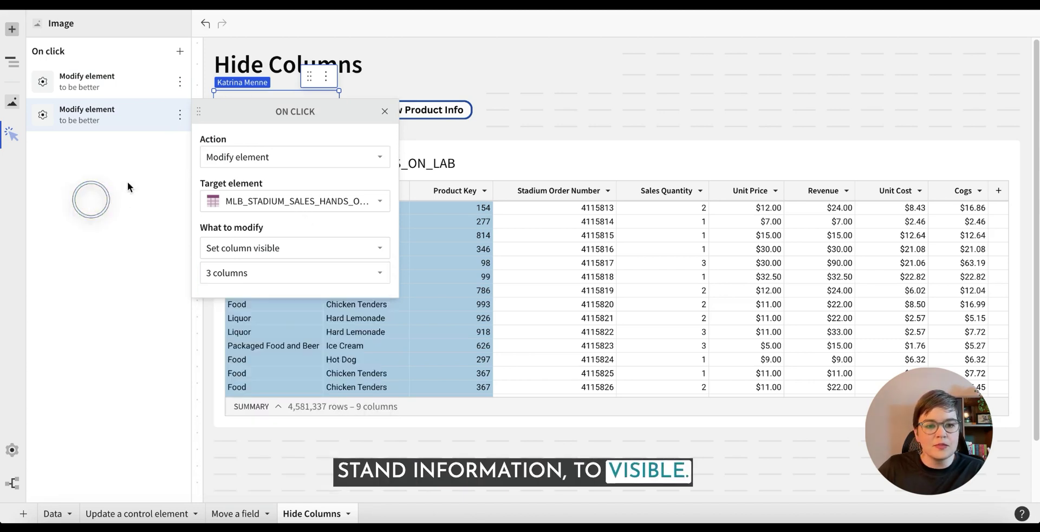
Step: Review Show Product Info's actions: show the product columns and hide the stadium columns
click(415, 109)
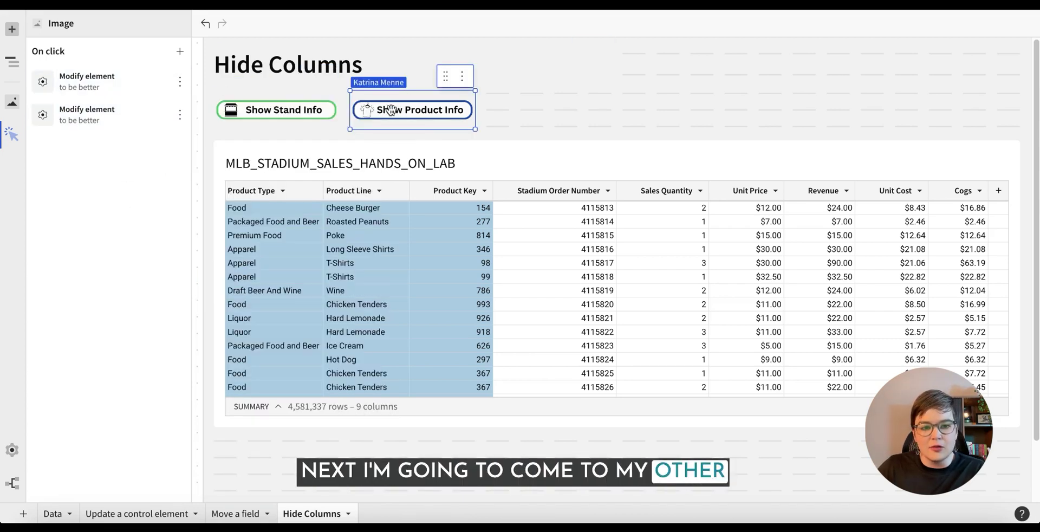
click(182, 81)
click(201, 109)
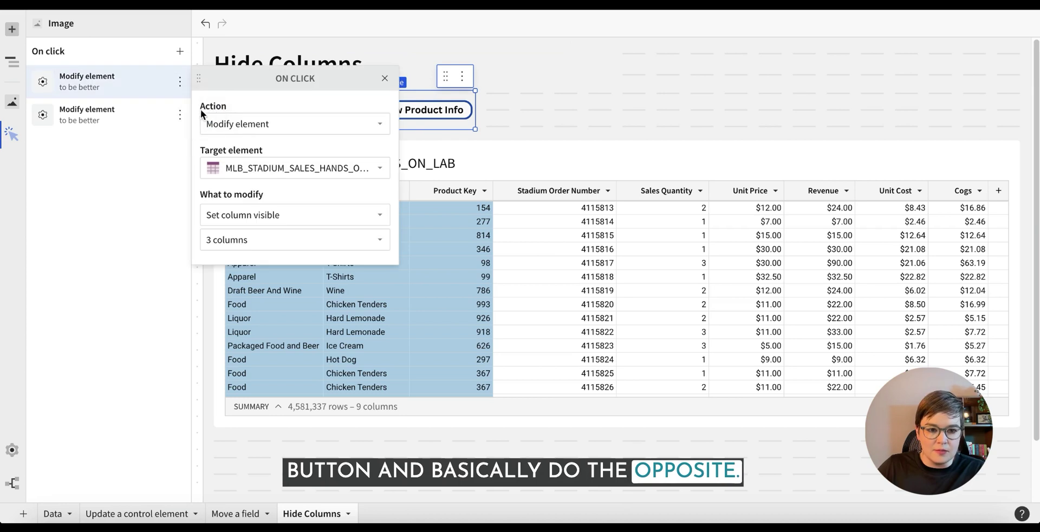
click(290, 240)
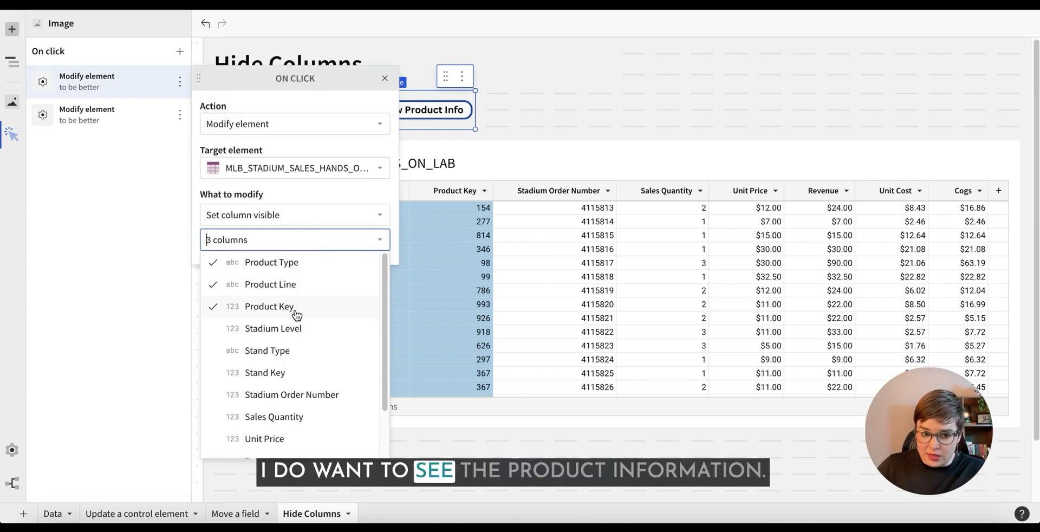
click(332, 208)
click(180, 115)
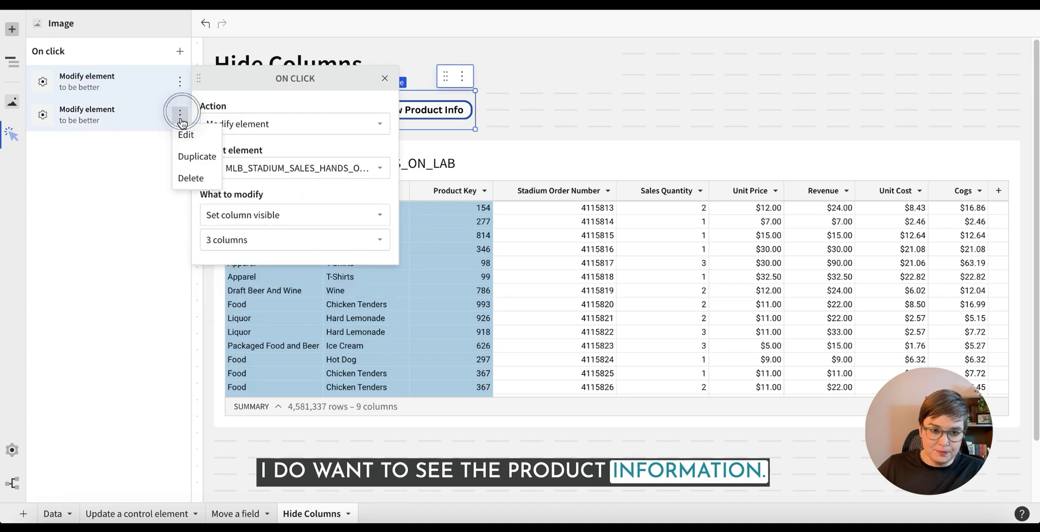
click(191, 136)
click(284, 273)
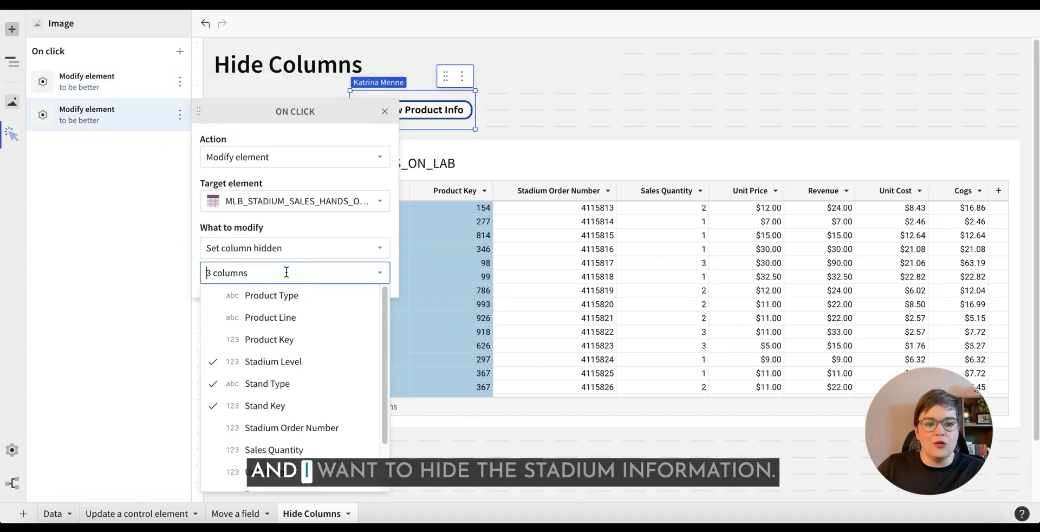
click(527, 112)
click(526, 111)
click(276, 108)
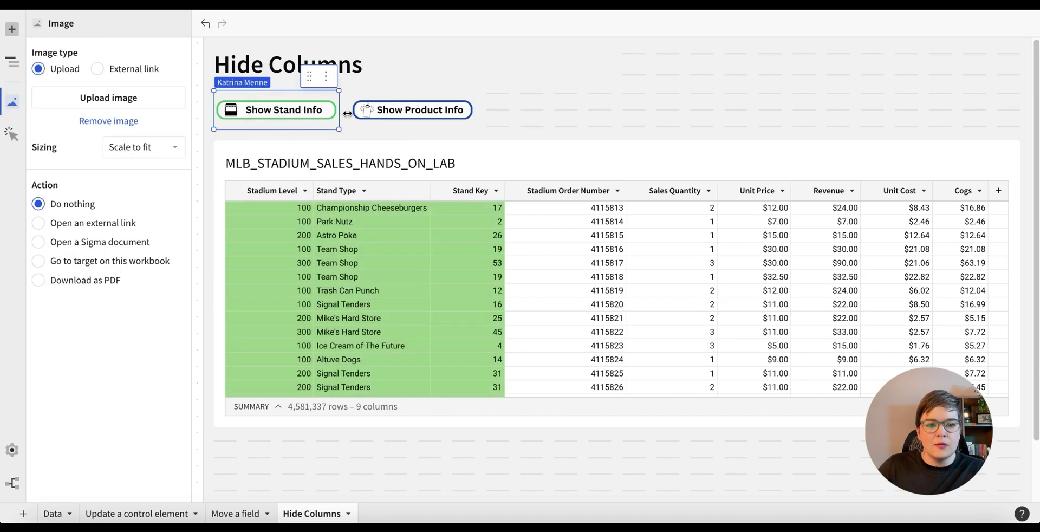
click(292, 106)
click(271, 110)
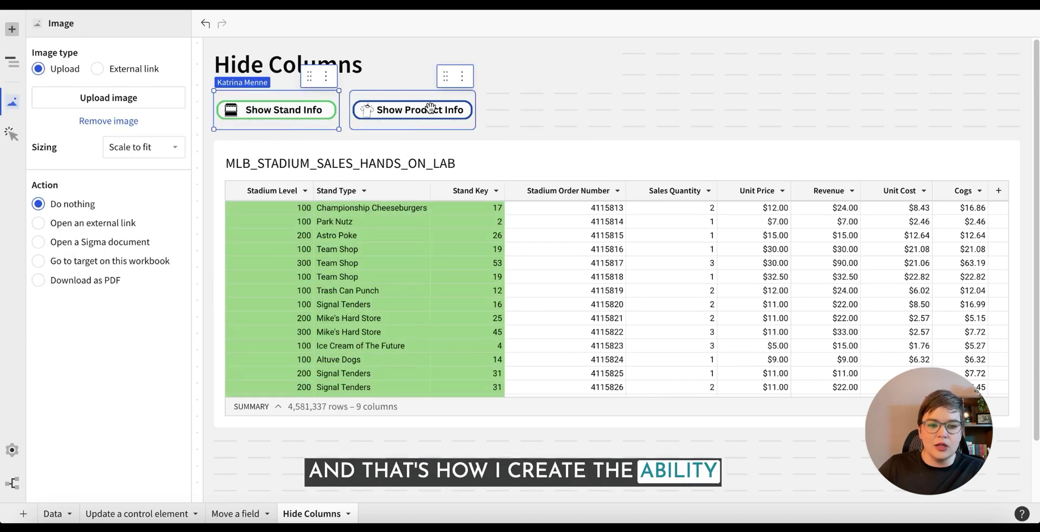
click(385, 110)
click(271, 110)
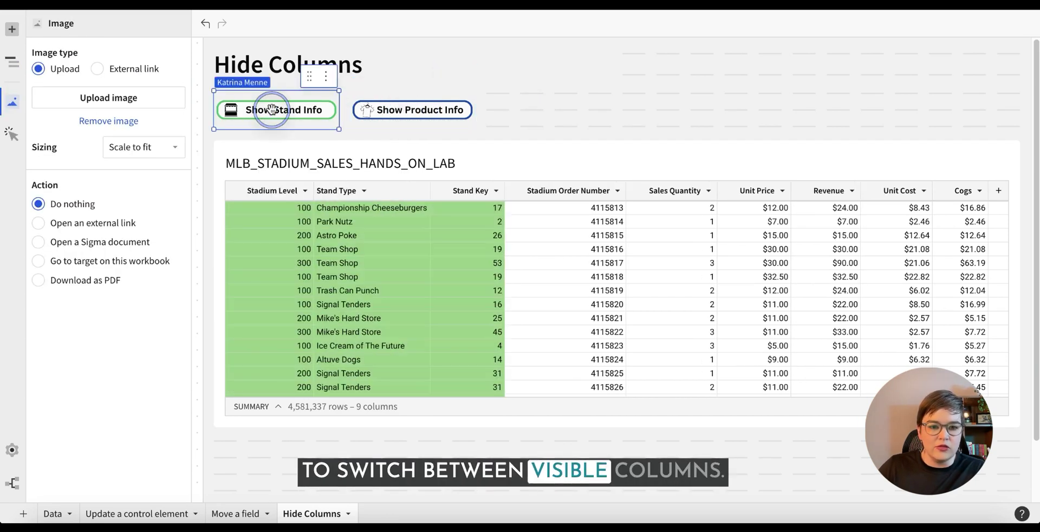
click(416, 110)
click(274, 108)
click(557, 115)
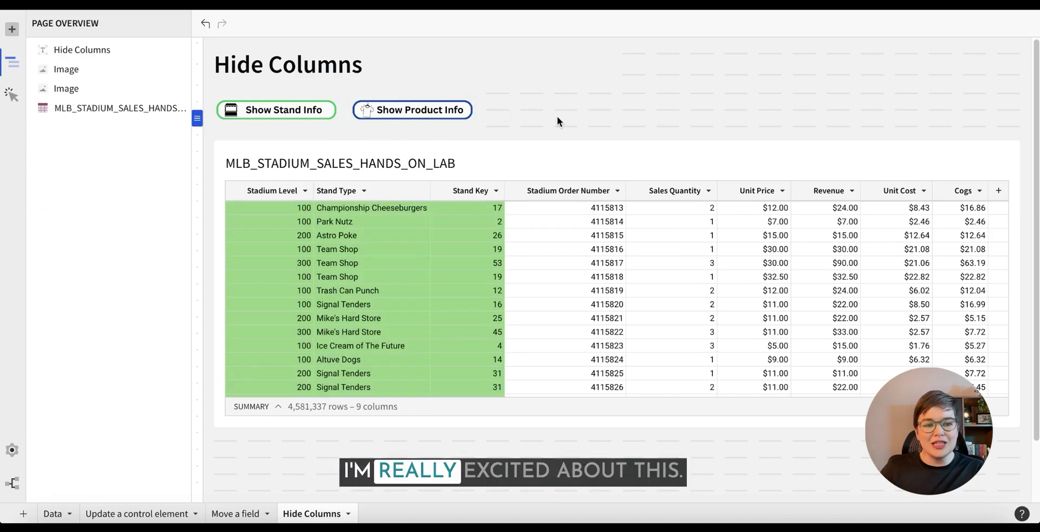